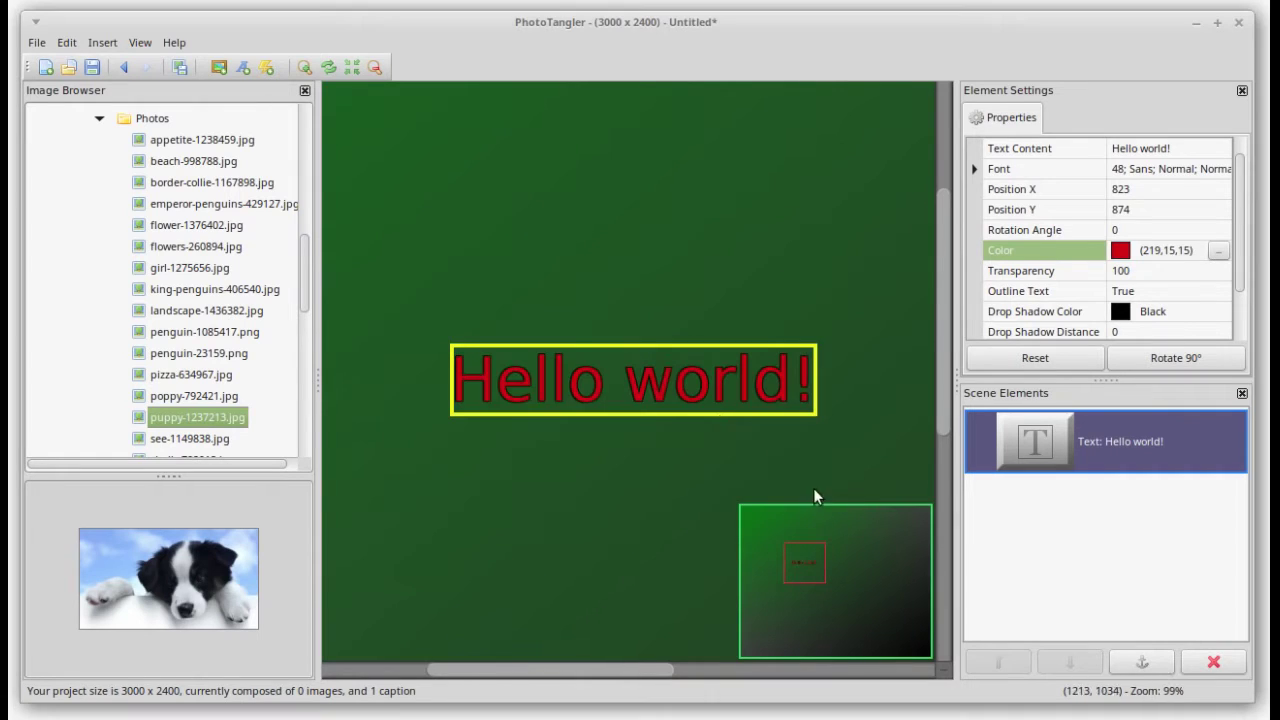
Change the "Hello world!" caption's font to Sans Bold at size 48.
{"action": "left_click", "coordinate": [1223, 171]}
{"action": "left_click", "coordinate": [1218, 169]}
{"action": "left_click", "coordinate": [641, 307]}
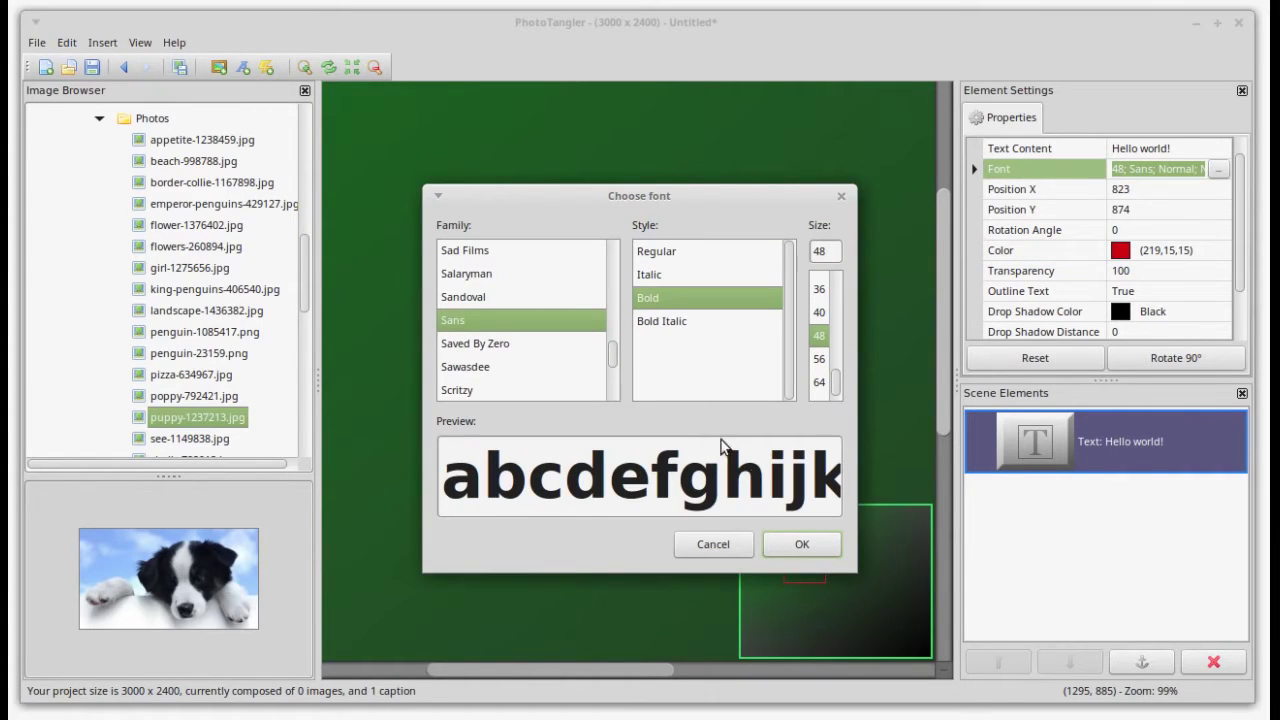
{"action": "left_click", "coordinate": [803, 545]}
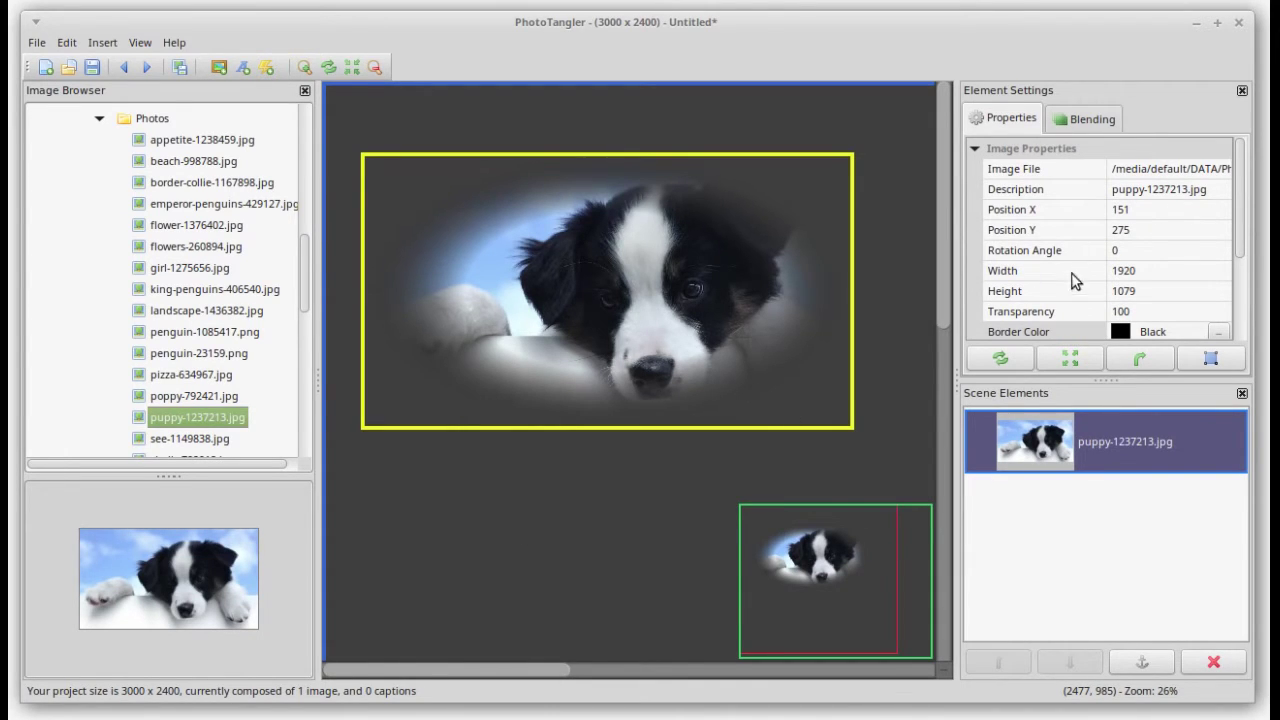
Try a transparency of 50 on the puppy image and restore it to 100.
{"action": "left_click_drag", "start_coordinate": [1243, 230], "coordinate": [1243, 305]}
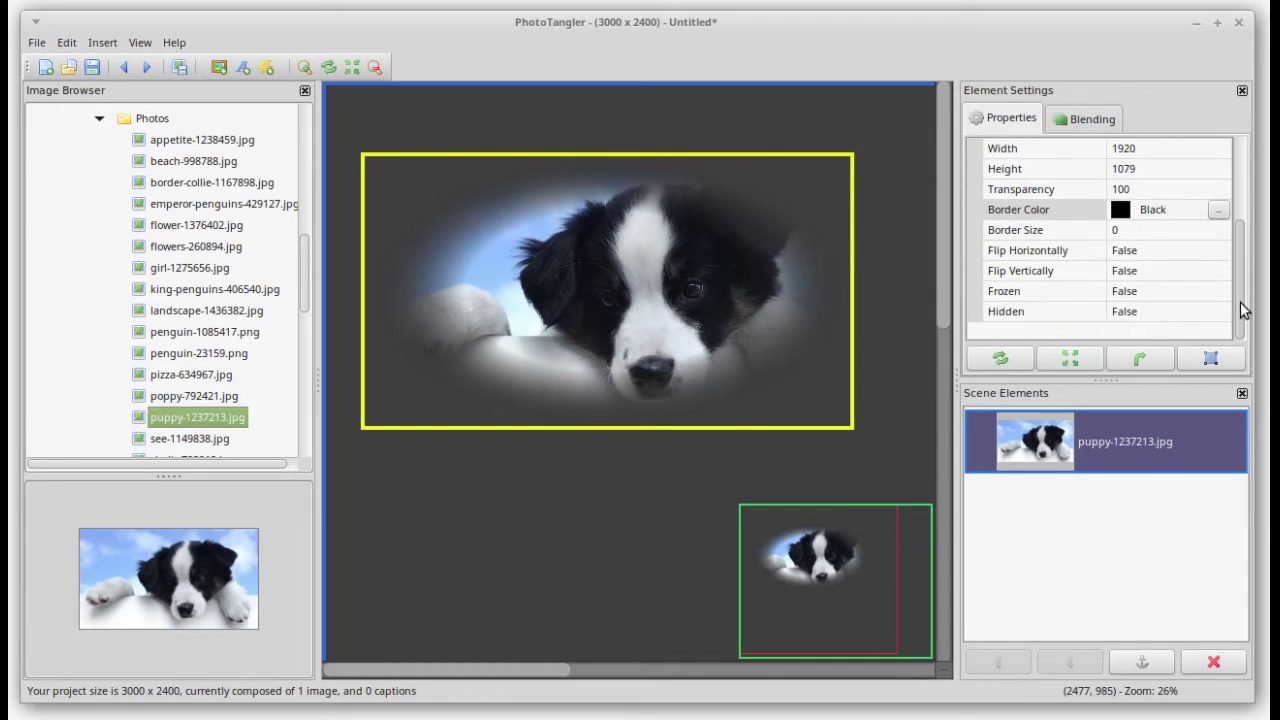
{"action": "left_click", "coordinate": [1167, 191]}
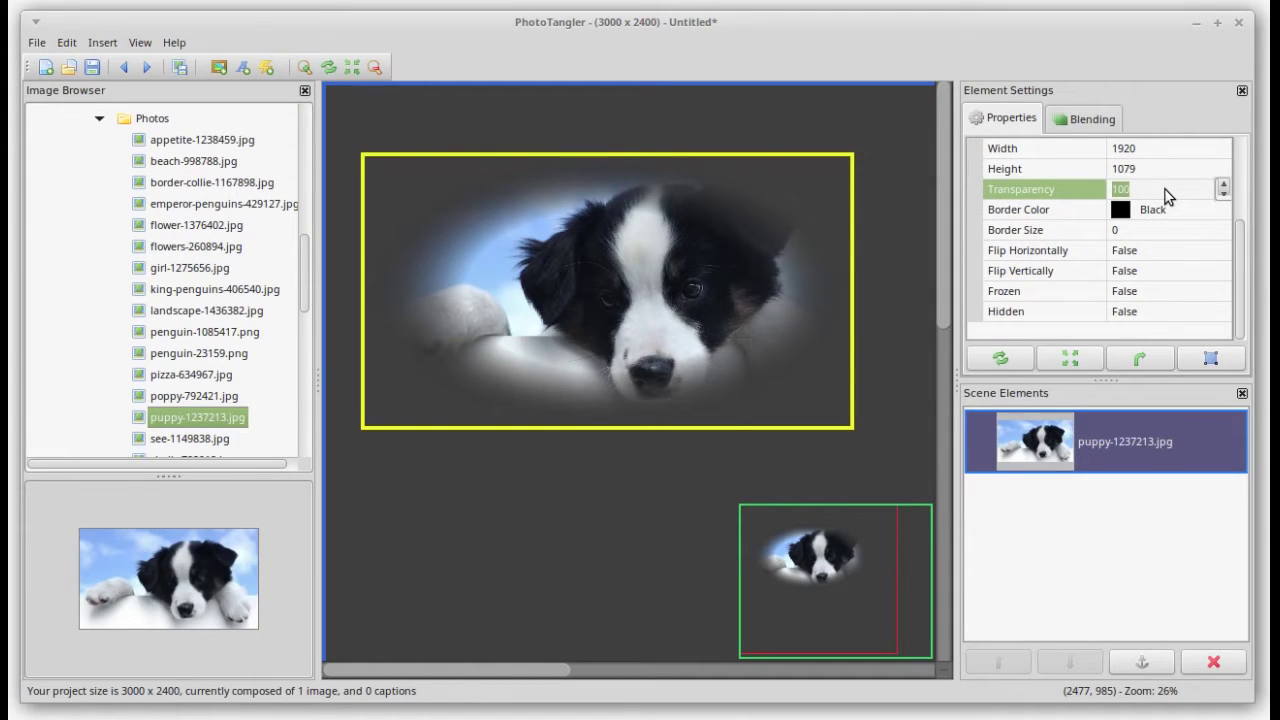
{"action": "type", "text": "50"}
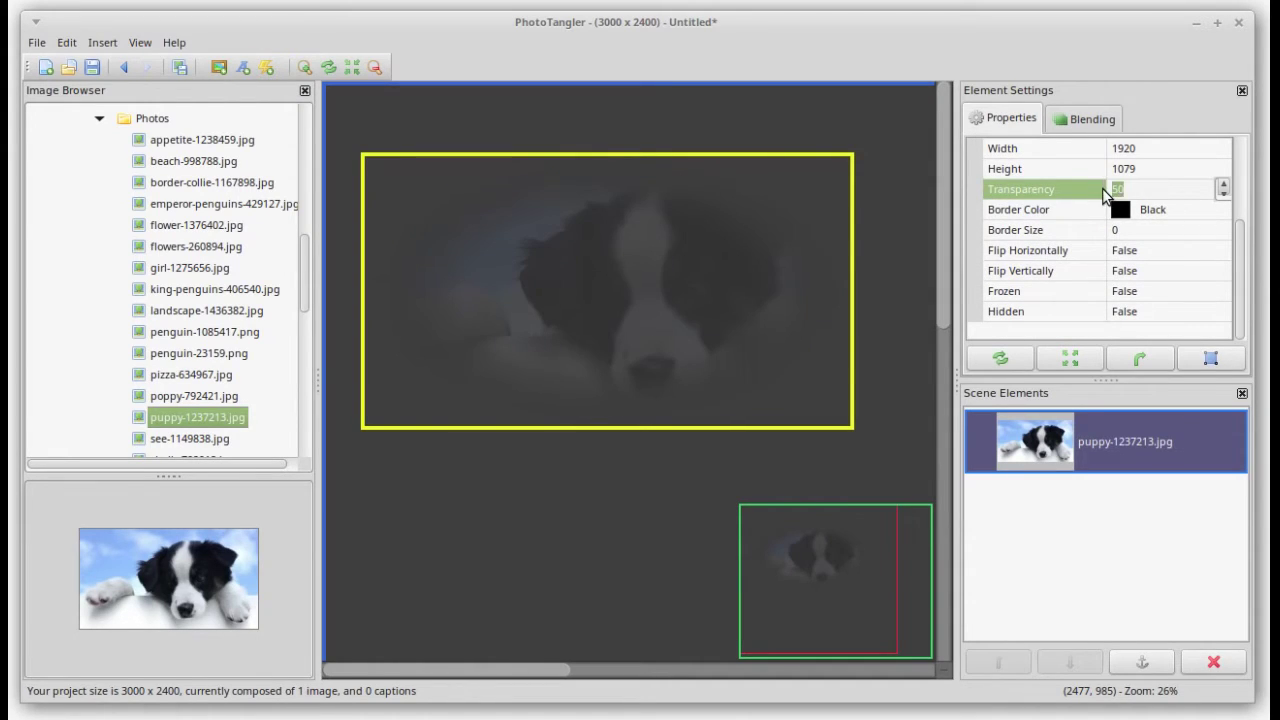
{"action": "type", "text": "100"}
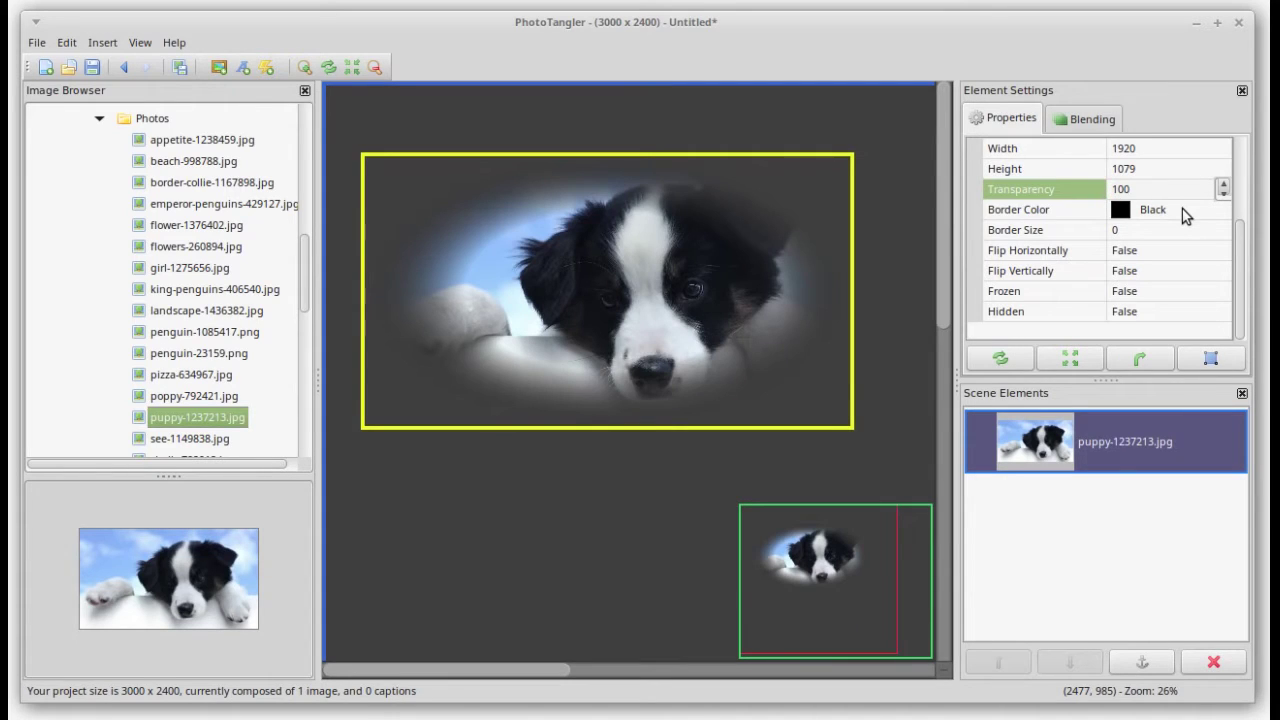
Give the puppy image a red (#FF0000) border of size 20, shift the image slightly, and reset its settings.
{"action": "left_click", "coordinate": [1168, 233]}
{"action": "type", "text": "20"}
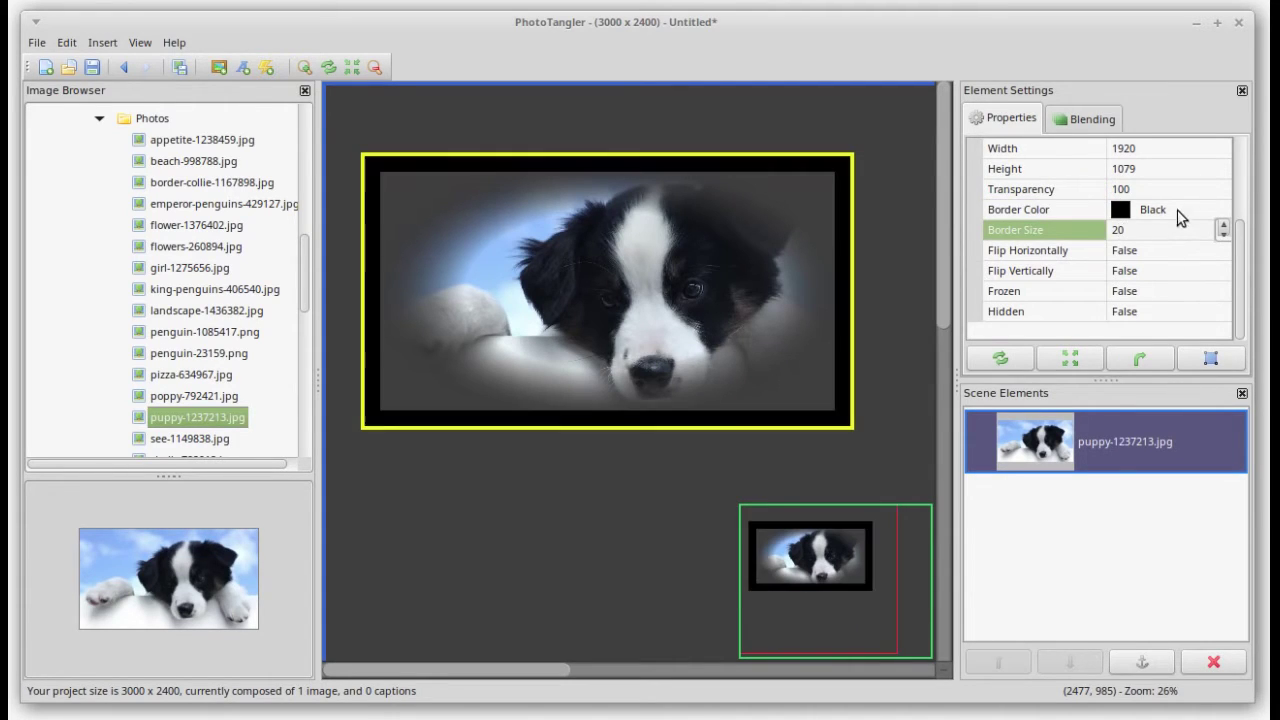
{"action": "left_click", "coordinate": [1186, 209]}
{"action": "left_click", "coordinate": [1219, 210]}
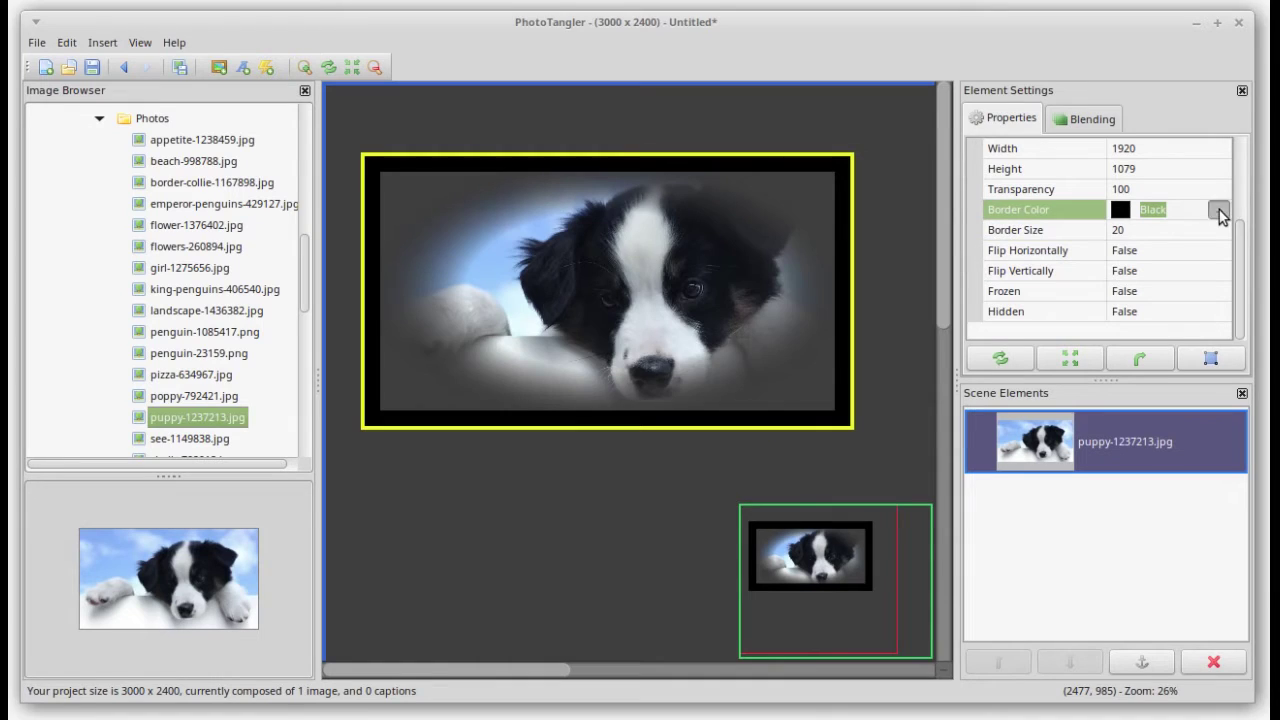
{"action": "left_click_drag", "start_coordinate": [560, 346], "coordinate": [637, 349]}
{"action": "left_click", "coordinate": [825, 501]}
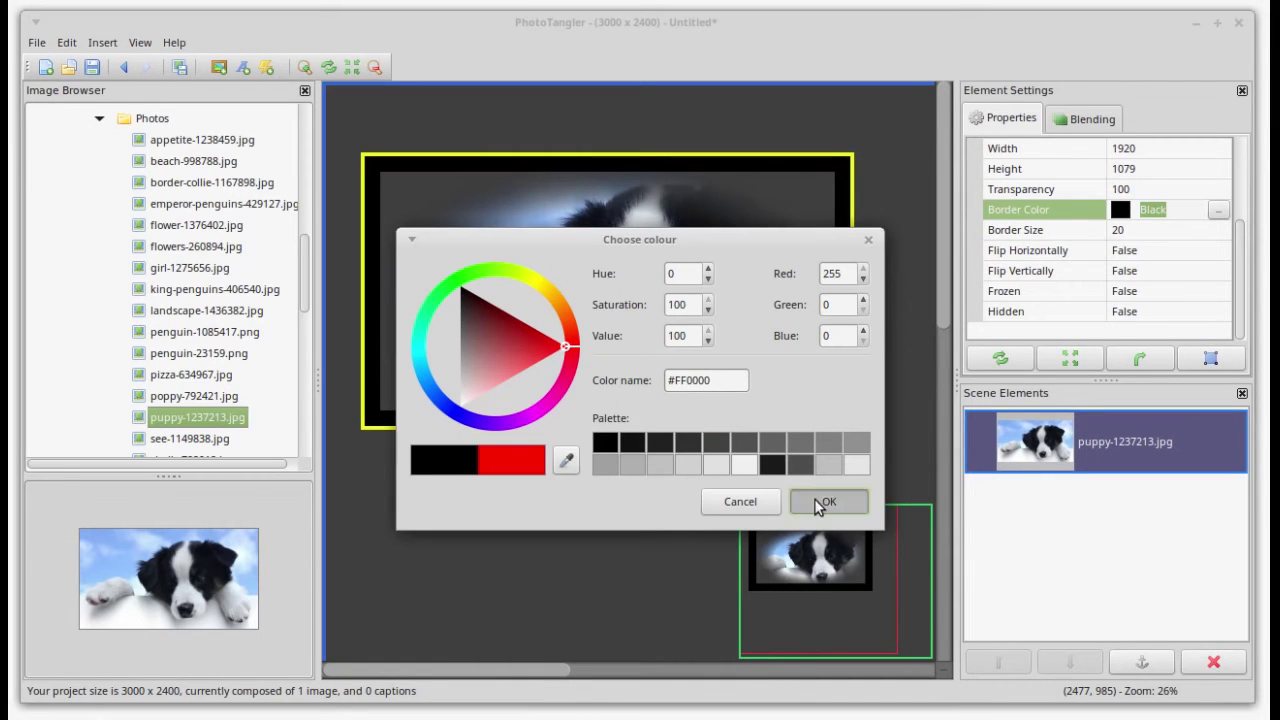
{"action": "left_click_drag", "start_coordinate": [665, 293], "coordinate": [691, 290]}
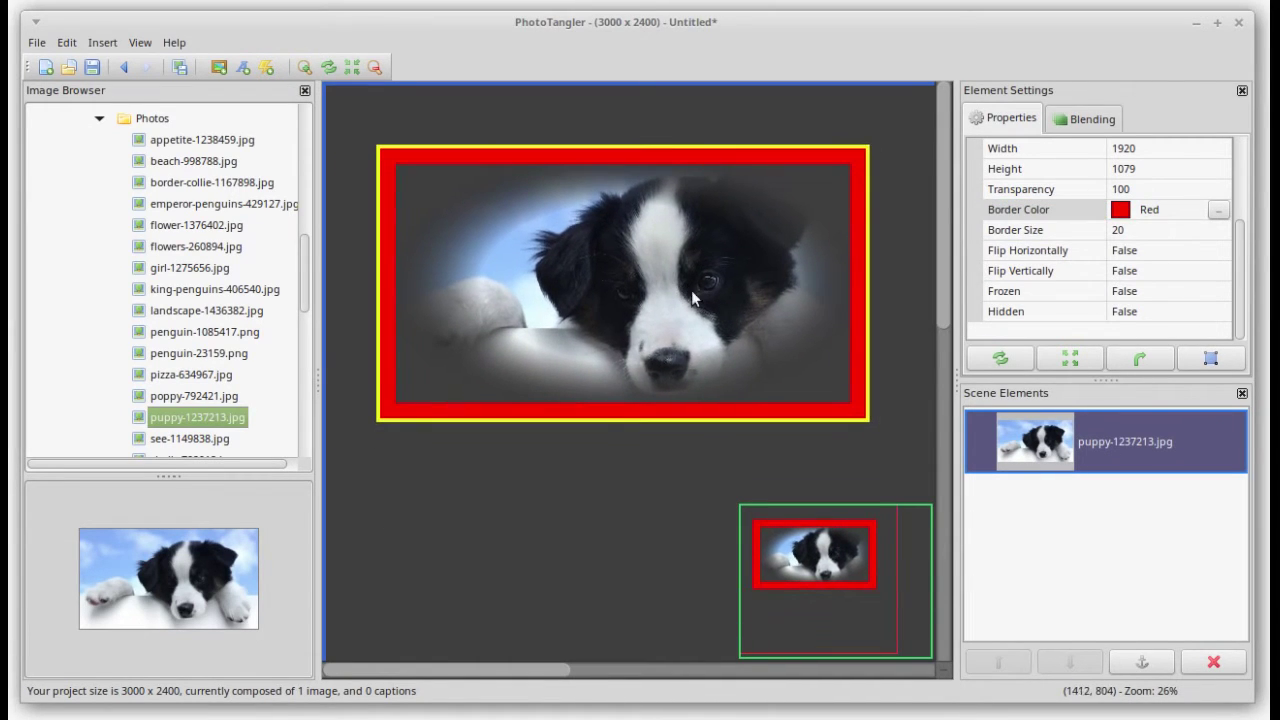
{"action": "left_click", "coordinate": [999, 362]}
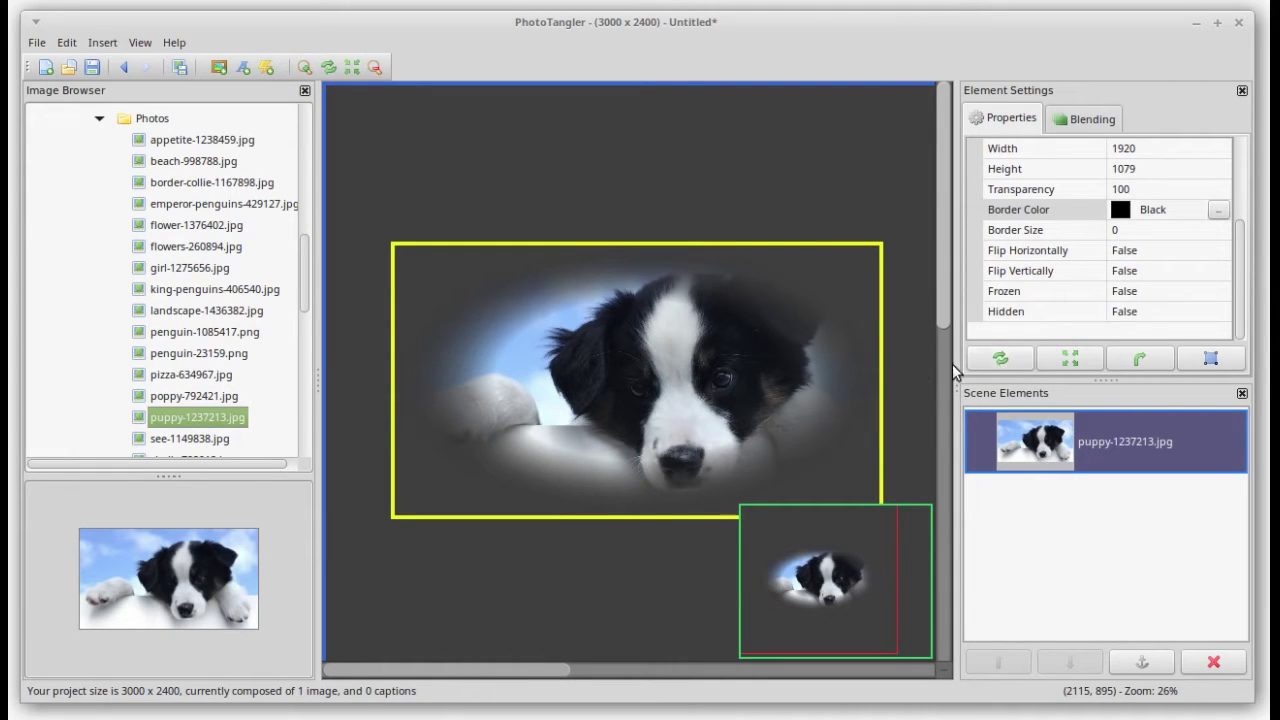
Shrink the puppy image to about 888 by 499 and restore it to 1920 by 1079, repositioning it on the canvas.
{"action": "left_click_drag", "start_coordinate": [882, 366], "coordinate": [619, 367]}
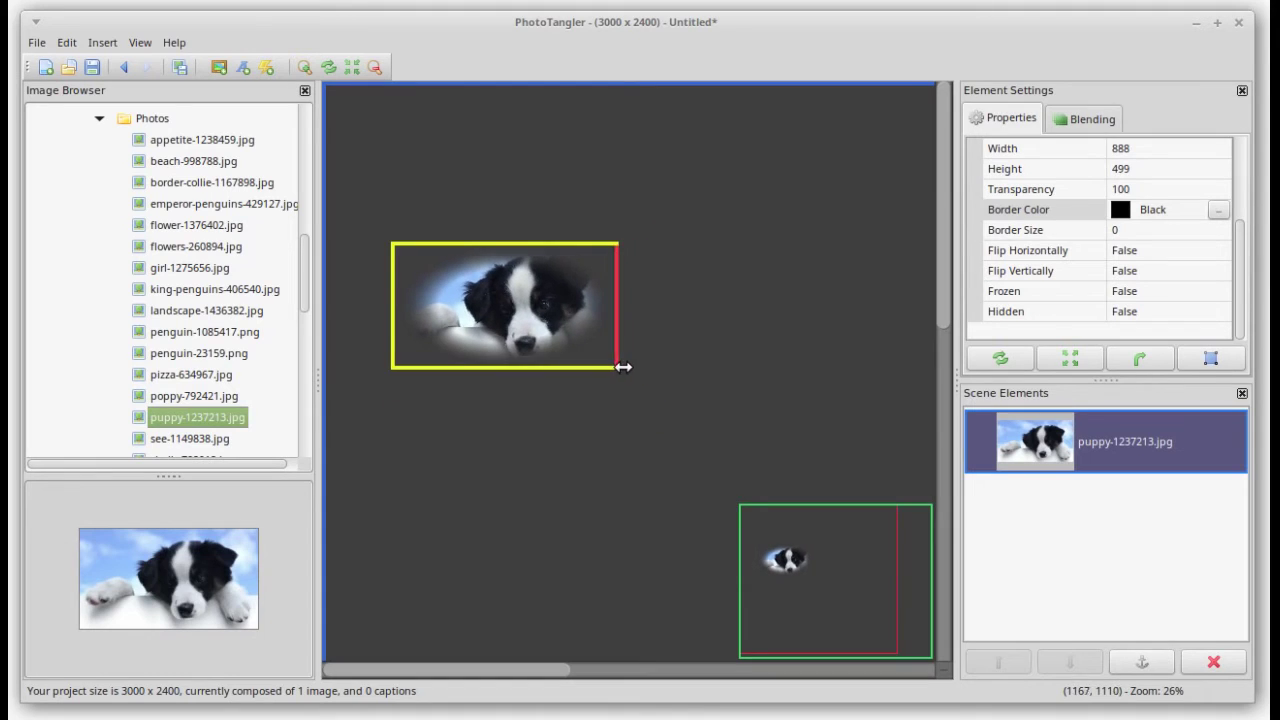
{"action": "left_click", "coordinate": [1070, 358]}
{"action": "left_click_drag", "start_coordinate": [433, 296], "coordinate": [573, 280]}
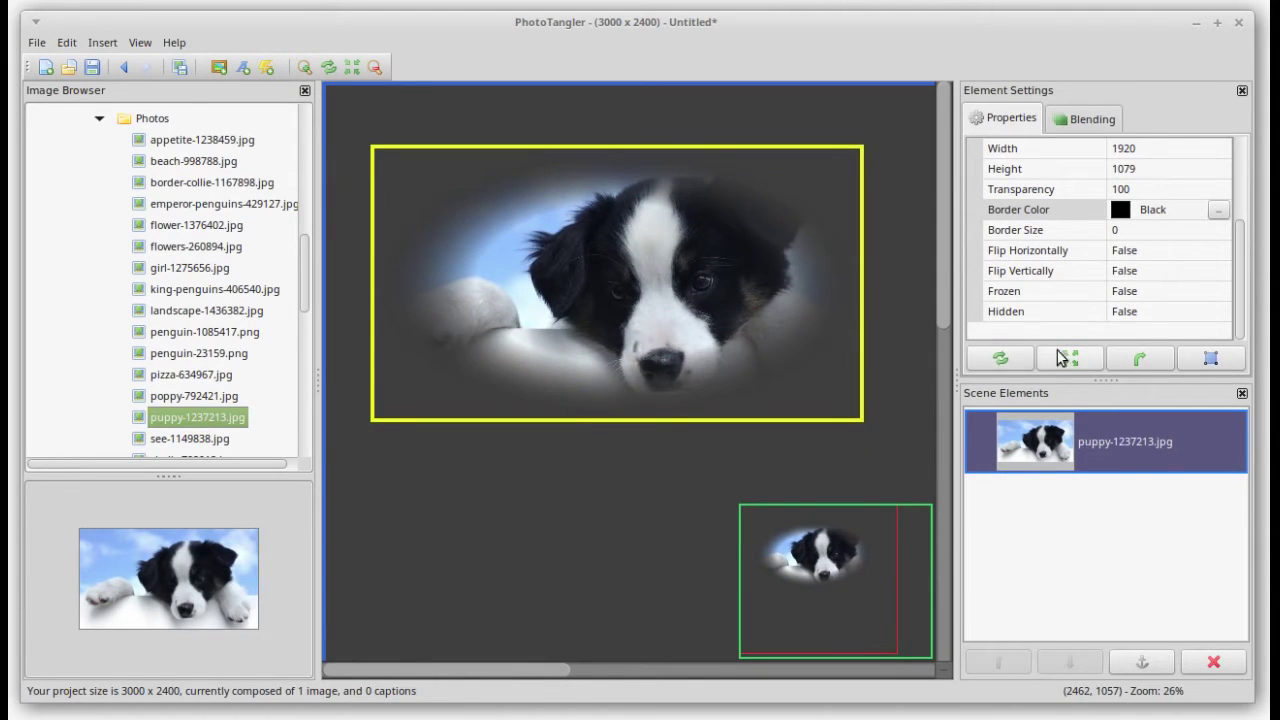
Rotate the puppy image in 90° increments through a full turn.
{"action": "left_click", "coordinate": [1148, 360]}
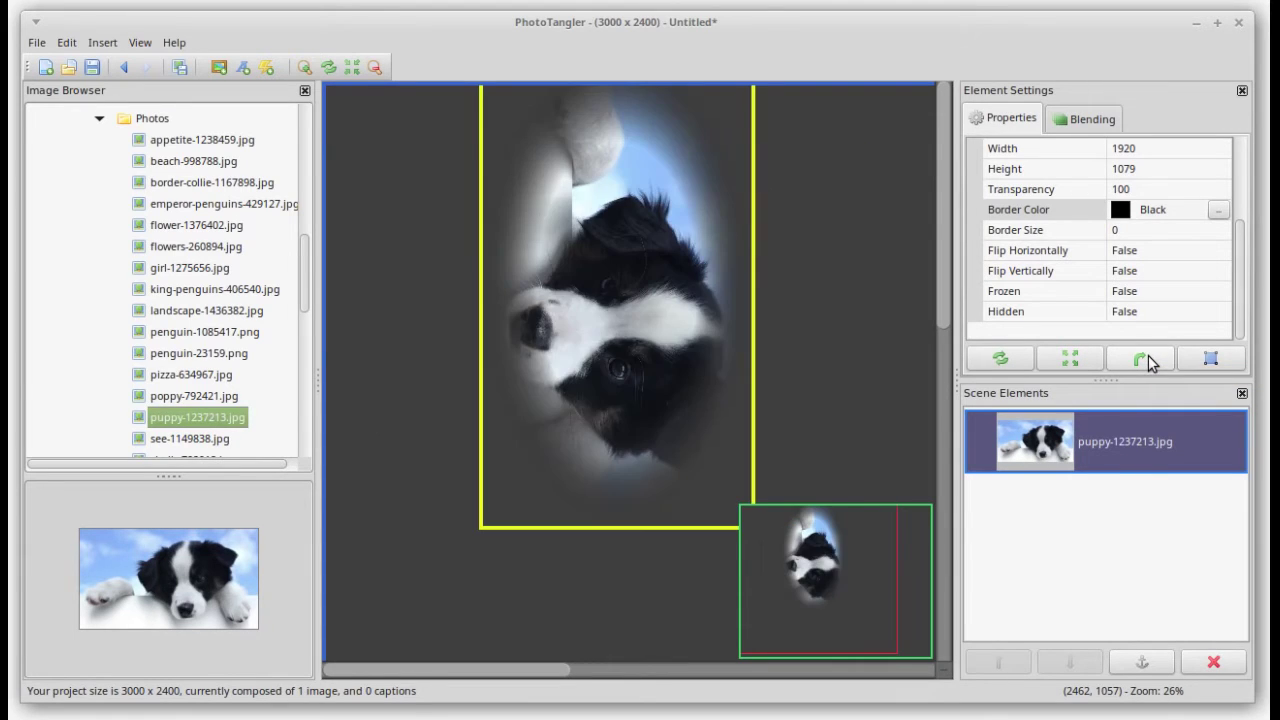
{"action": "left_click", "coordinate": [1148, 358]}
{"action": "left_click", "coordinate": [1148, 360]}
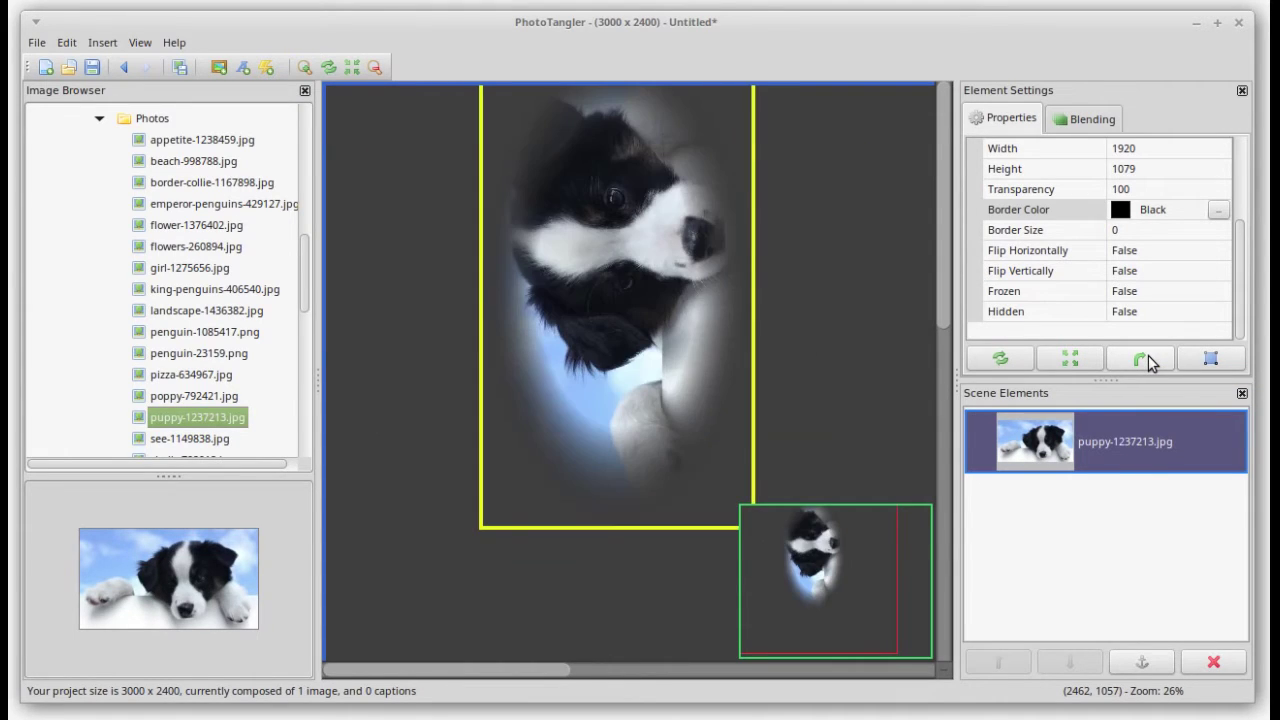
{"action": "left_click", "coordinate": [1148, 358]}
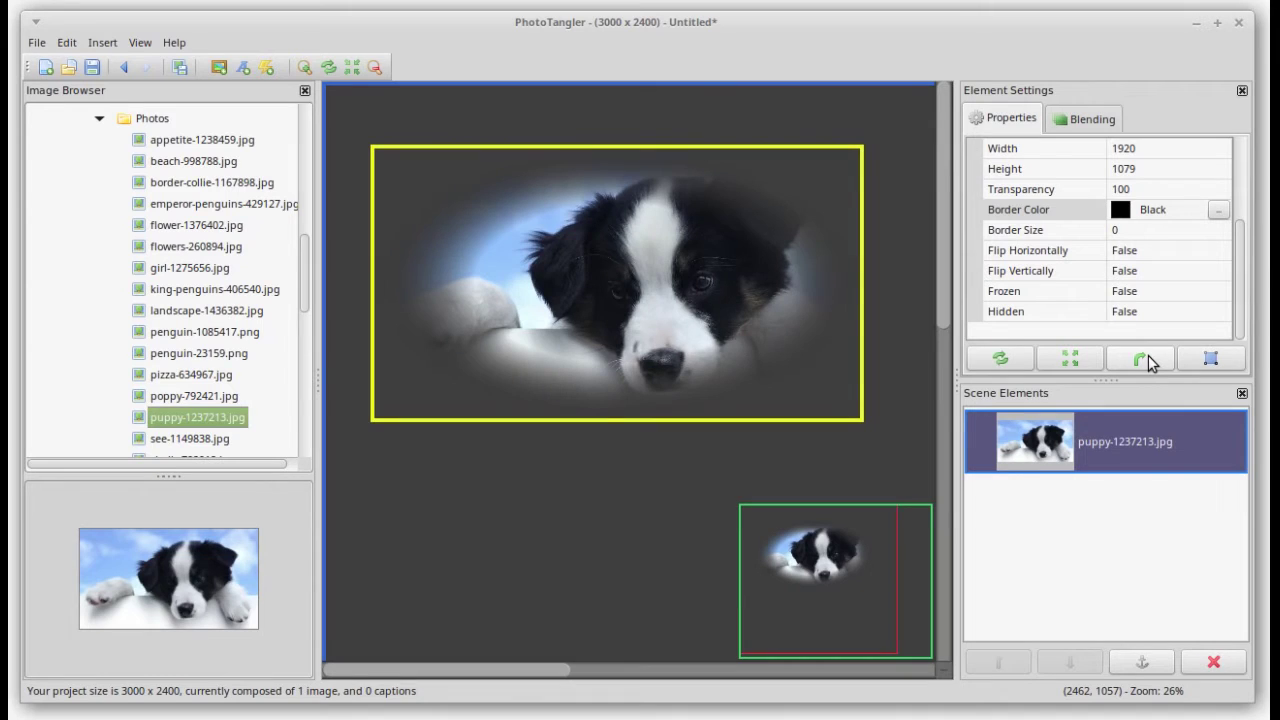
Crop the puppy image around its head to a region of about 1081 by 1013 at X 590, Y 19.
{"action": "left_click", "coordinate": [1210, 360]}
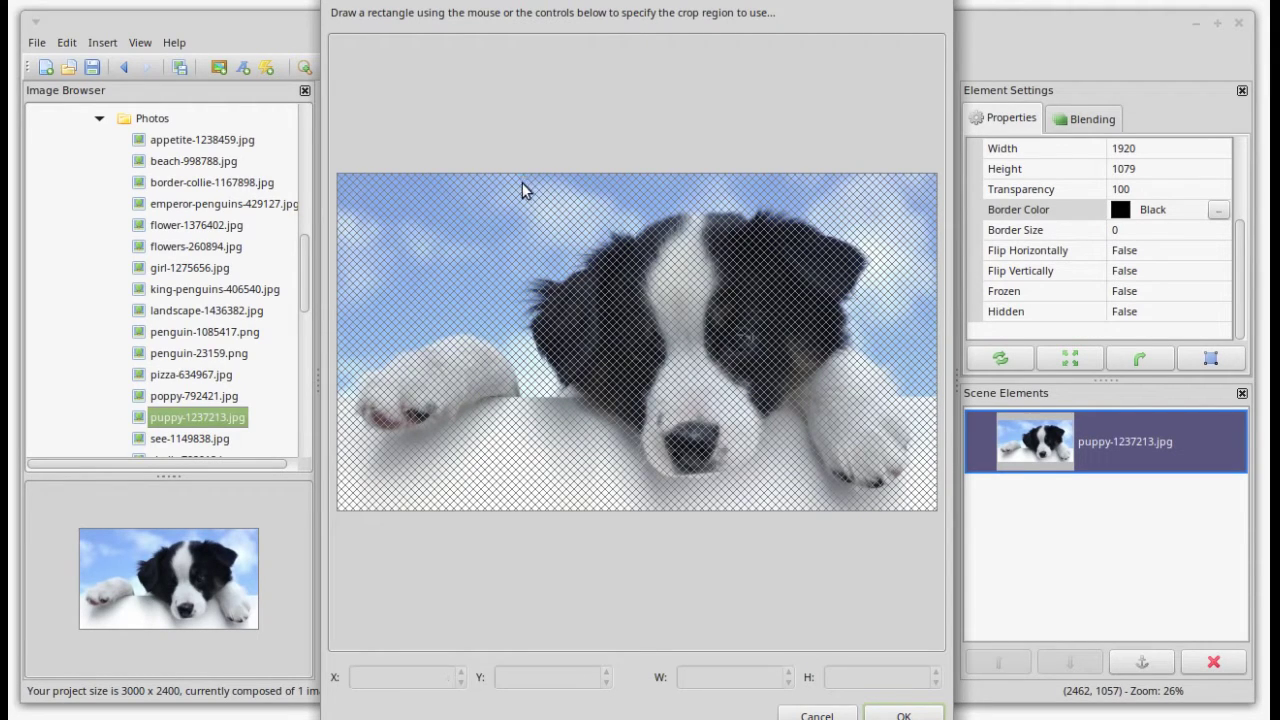
{"action": "left_click_drag", "start_coordinate": [522, 182], "coordinate": [860, 502]}
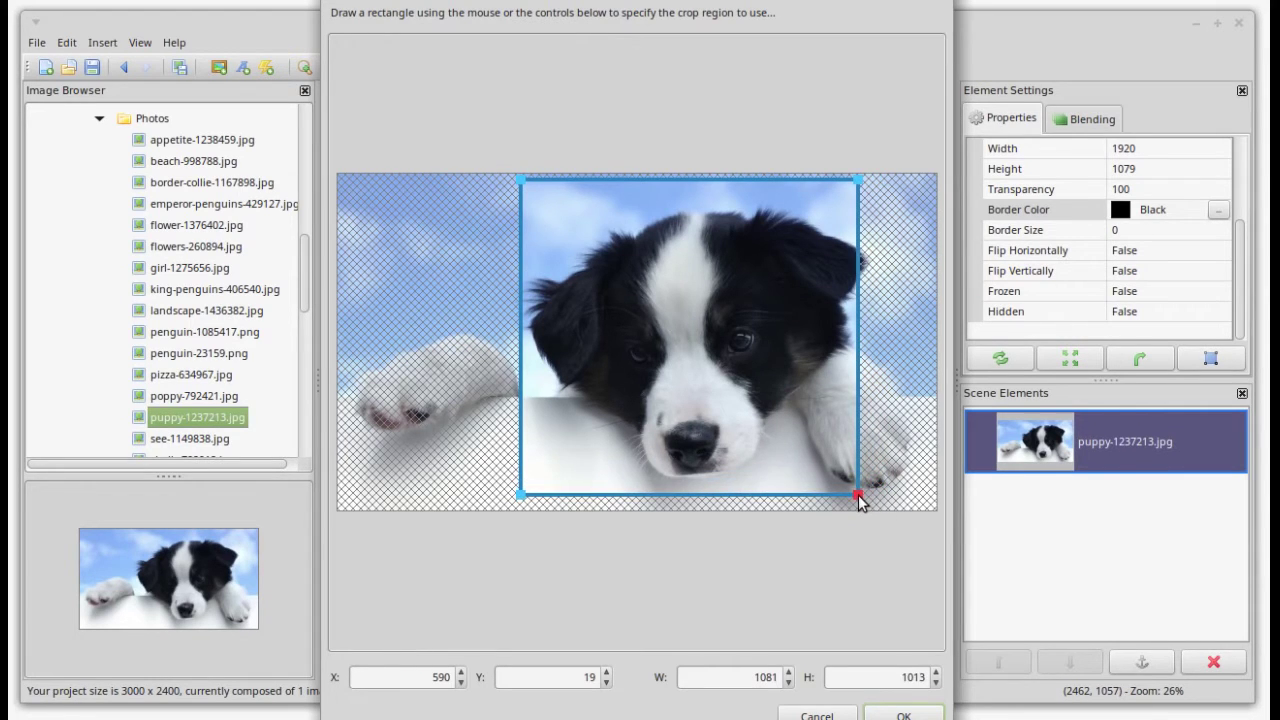
{"action": "left_click", "coordinate": [903, 714]}
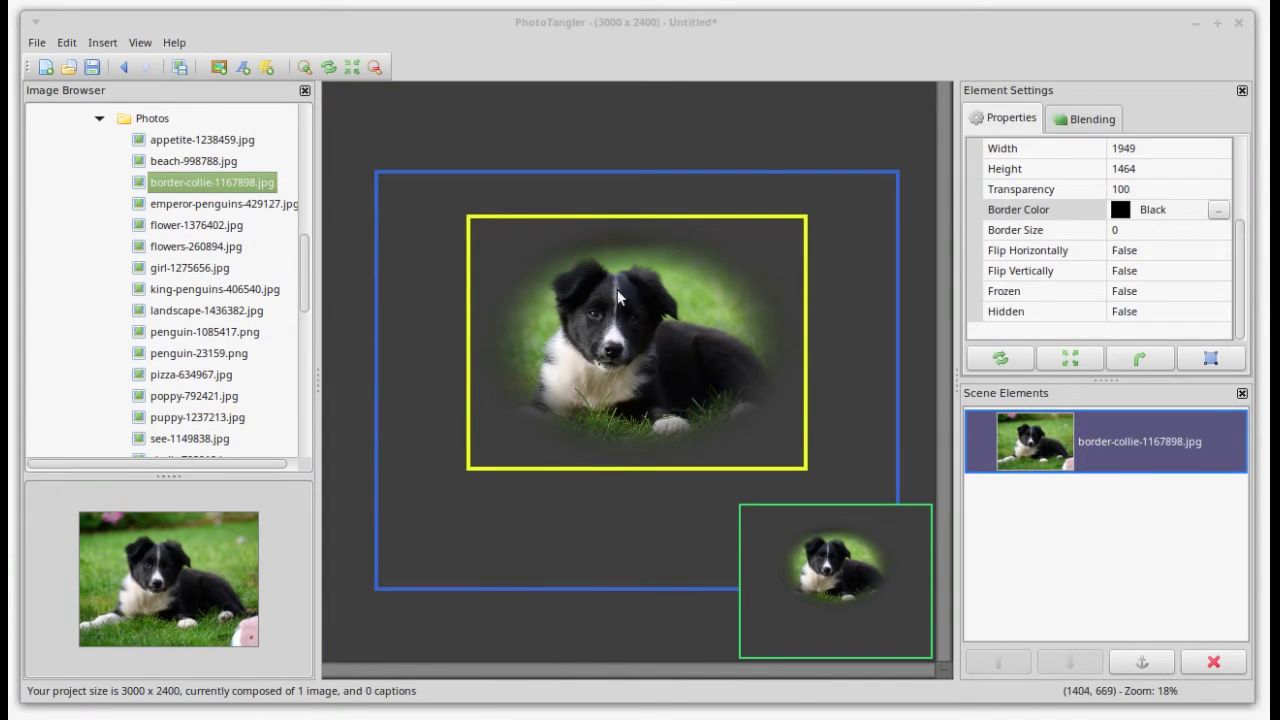
Move the border collie image slightly left and vary the extent of its blended edge smaller and larger directly on the canvas.
{"action": "mouse_move", "coordinate": [645, 328]}
{"action": "left_mouse_down"}
{"action": "mouse_move", "coordinate": [618, 319]}
{"action": "mouse_move", "coordinate": [645, 321]}
{"action": "mouse_move", "coordinate": [633, 329]}
{"action": "left_mouse_up"}
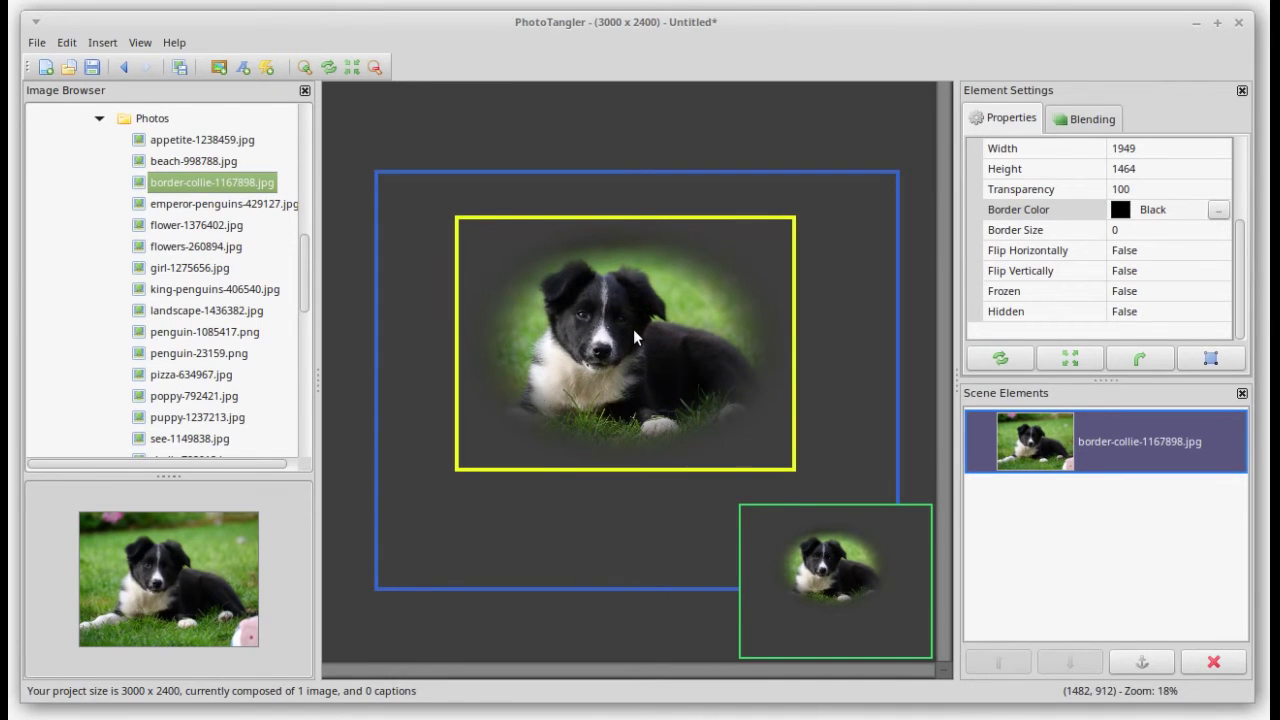
{"action": "scroll", "coordinate": [642, 345], "scroll_direction": "down", "scroll_amount": 4}
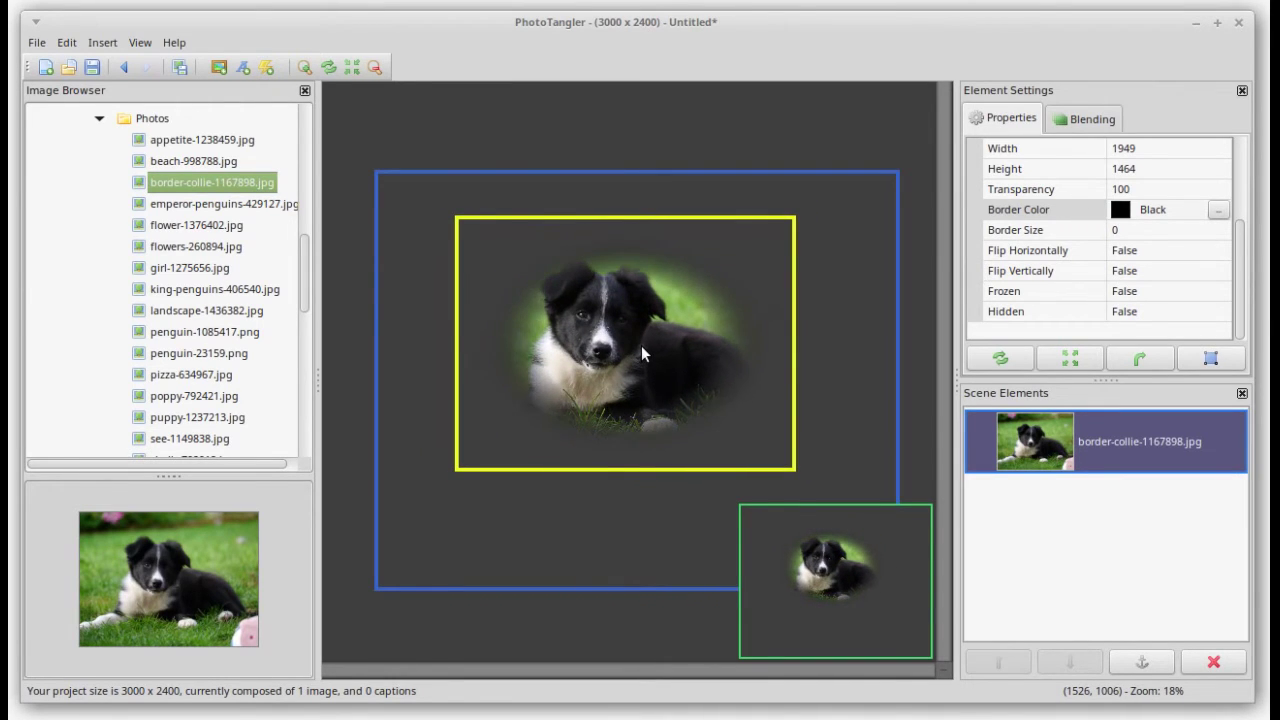
{"action": "scroll", "coordinate": [640, 345], "scroll_direction": "up", "scroll_amount": 4}
{"action": "scroll", "coordinate": [639, 346], "scroll_direction": "down", "scroll_amount": 4}
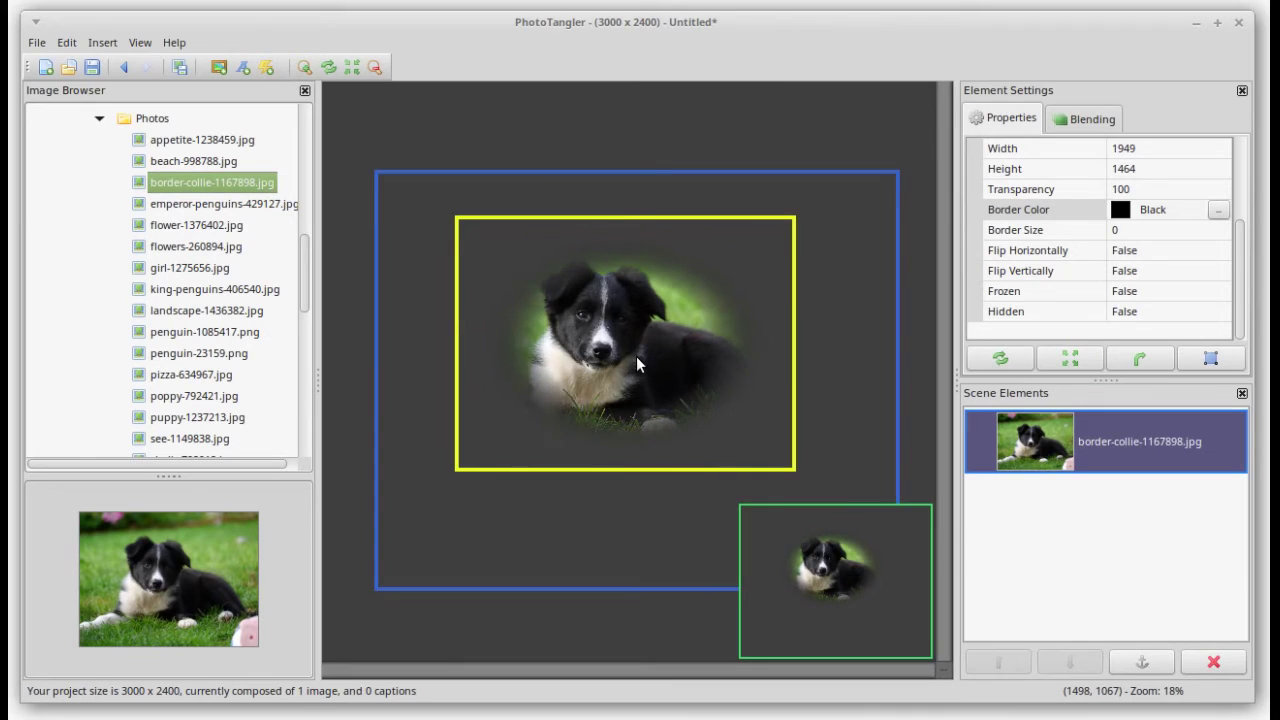
{"action": "scroll", "coordinate": [636, 356], "scroll_direction": "up", "scroll_amount": 4}
{"action": "scroll", "coordinate": [637, 354], "scroll_direction": "down", "scroll_amount": 2}
{"action": "scroll", "coordinate": [637, 354], "scroll_direction": "up", "scroll_amount": 3}
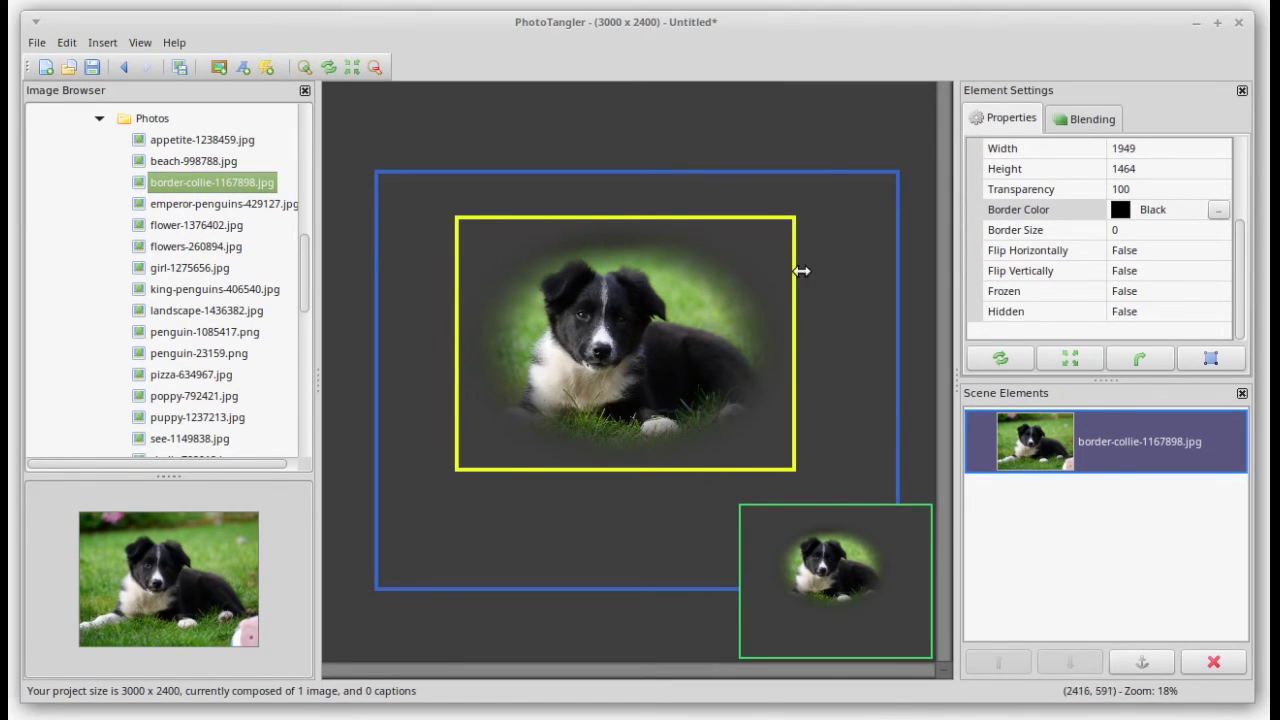
Adjust the border collie image's blending by increasing its mask shape modifier, outer radius scale and inner radius scale.
{"action": "left_click", "coordinate": [1097, 120]}
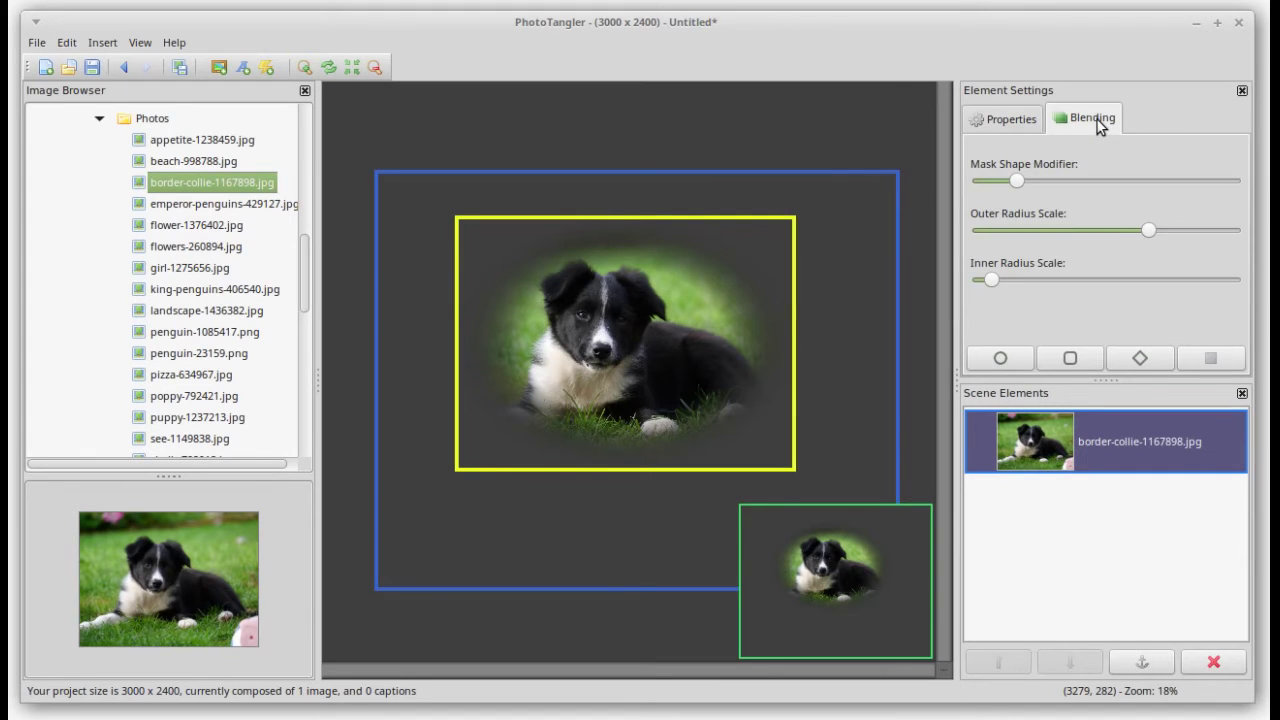
{"action": "mouse_move", "coordinate": [1020, 181]}
{"action": "left_mouse_down"}
{"action": "mouse_move", "coordinate": [1157, 182]}
{"action": "mouse_move", "coordinate": [998, 182]}
{"action": "mouse_move", "coordinate": [1197, 180]}
{"action": "mouse_move", "coordinate": [1024, 182]}
{"action": "left_mouse_up"}
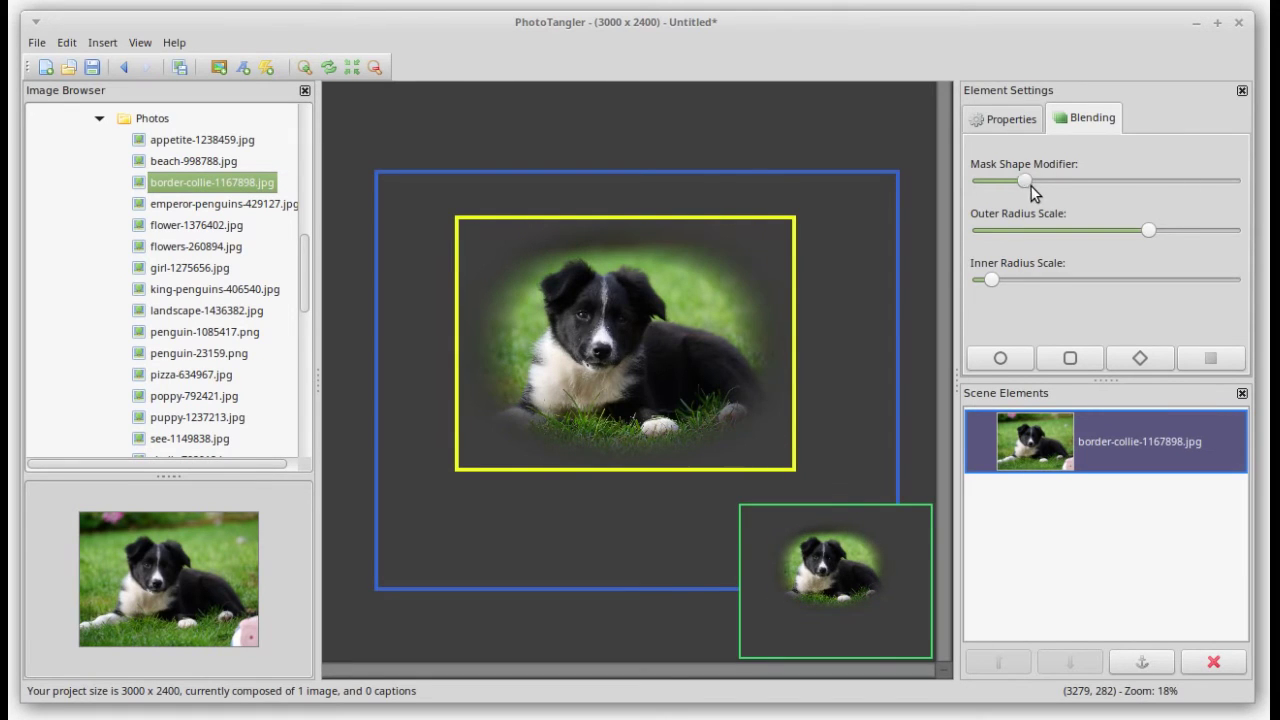
{"action": "left_click_drag", "start_coordinate": [1150, 232], "coordinate": [1195, 231]}
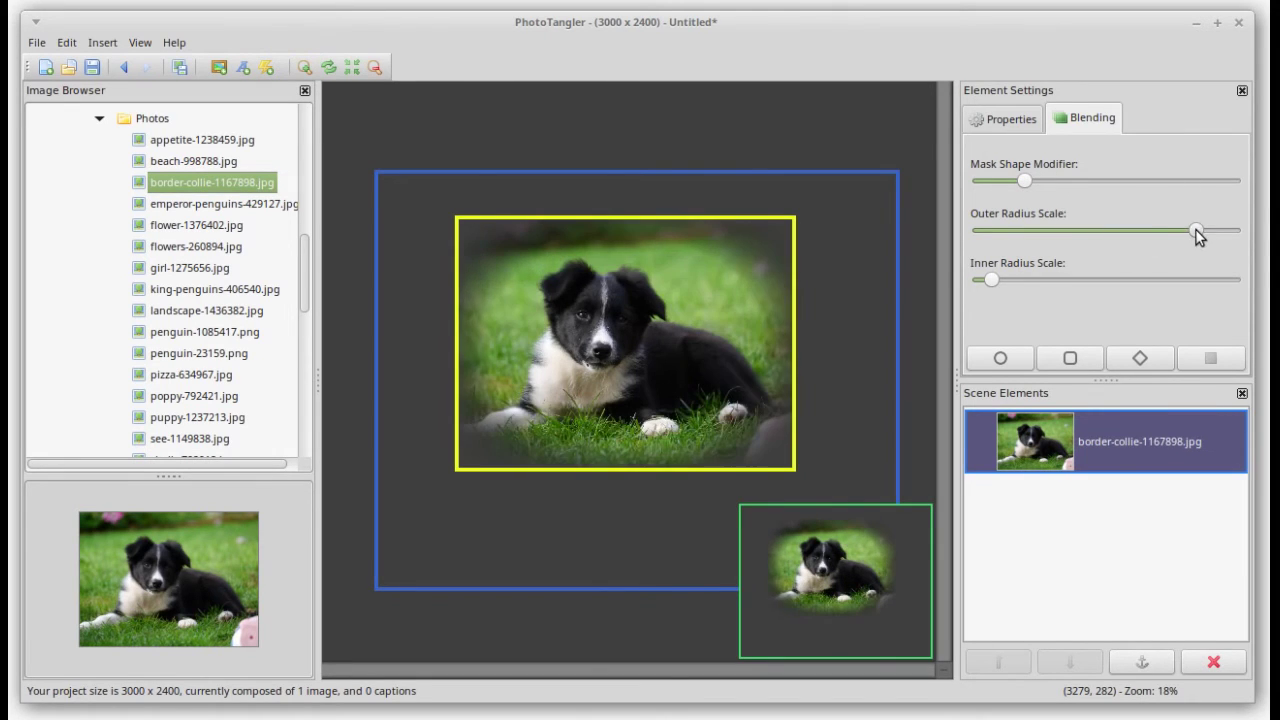
{"action": "mouse_move", "coordinate": [993, 280]}
{"action": "left_mouse_down"}
{"action": "mouse_move", "coordinate": [1053, 281]}
{"action": "mouse_move", "coordinate": [1000, 280]}
{"action": "left_mouse_up"}
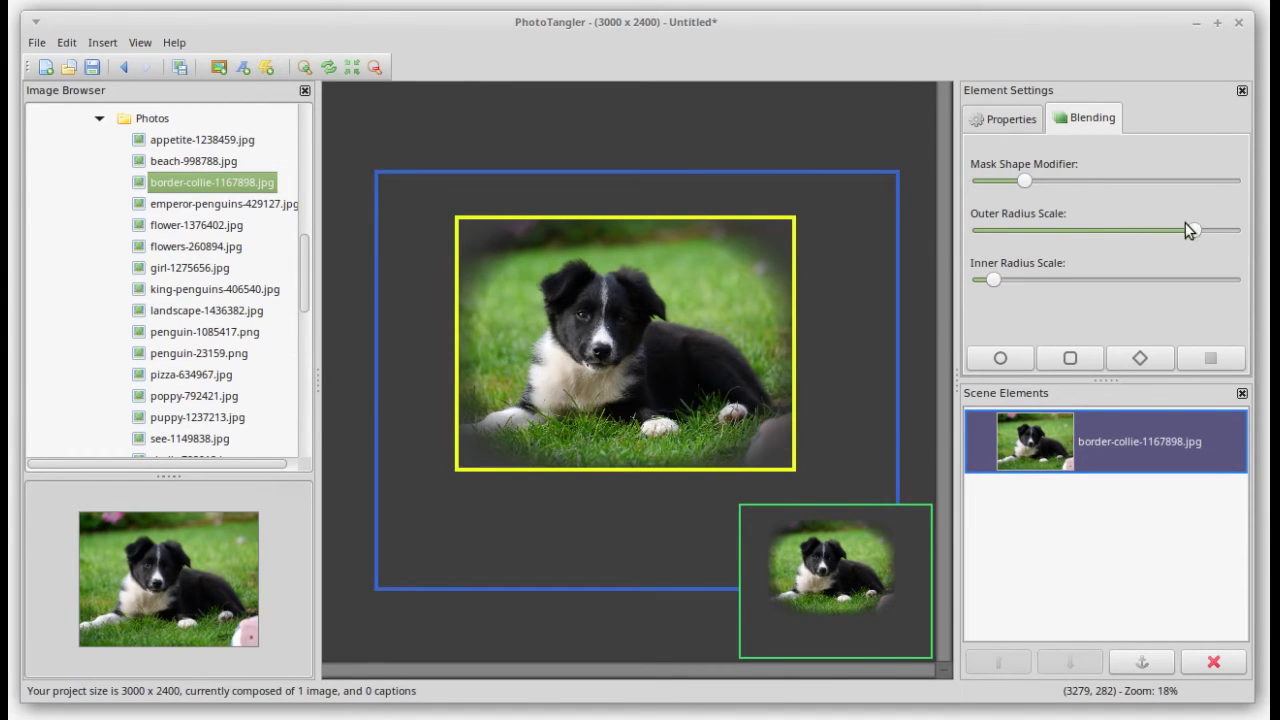
{"action": "left_click_drag", "start_coordinate": [1192, 231], "coordinate": [1166, 230]}
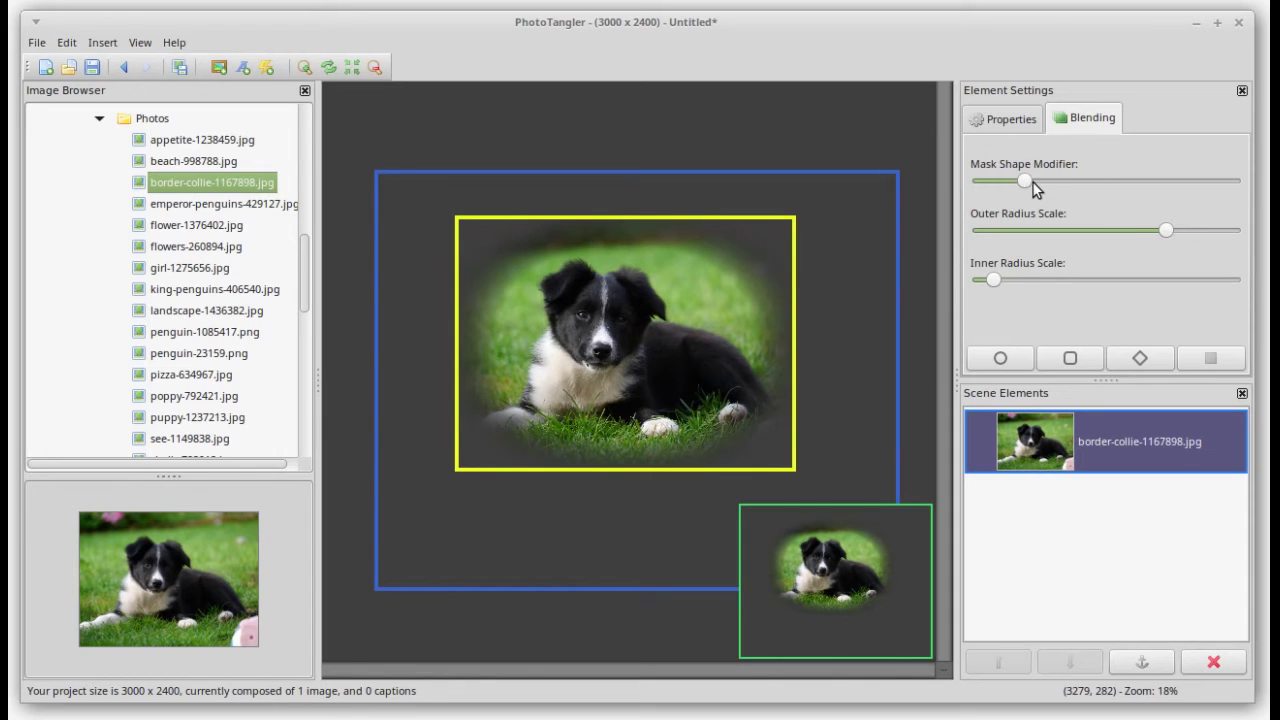
{"action": "left_click_drag", "start_coordinate": [1030, 182], "coordinate": [1062, 183]}
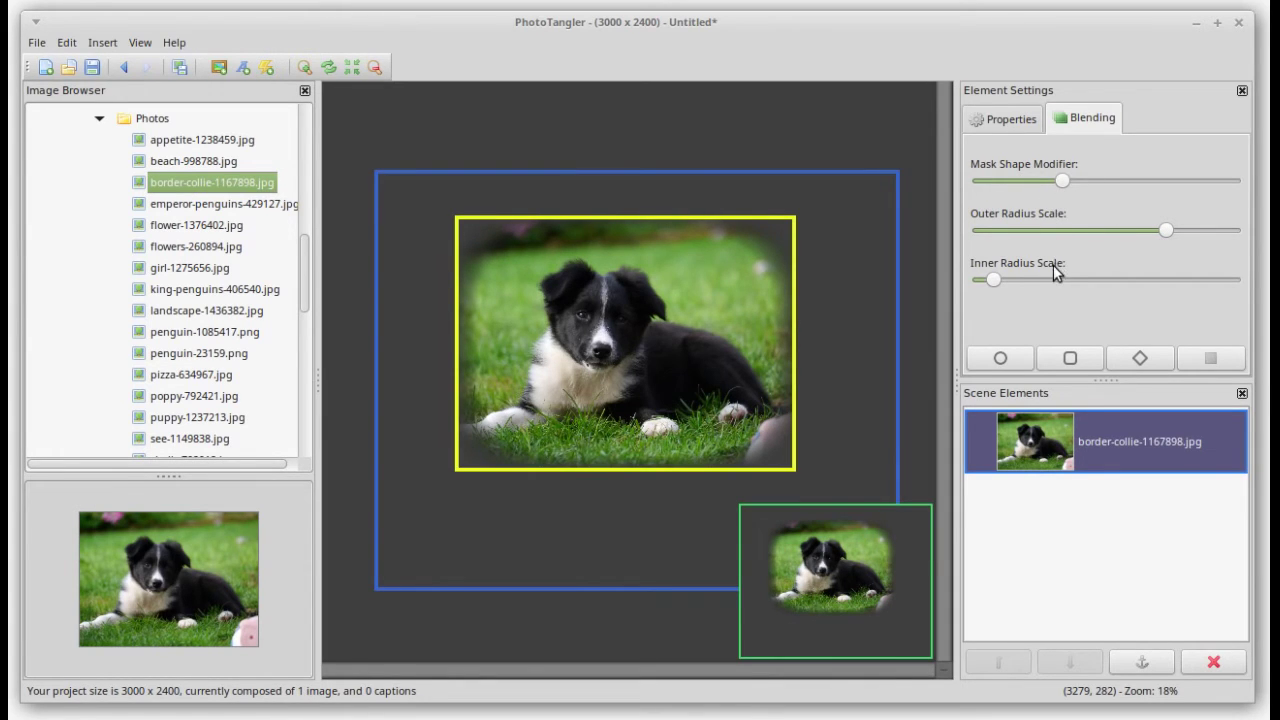
Try the circle, rounded-square and diamond blending presets on the border collie image, and apply the solid-square preset.
{"action": "left_click", "coordinate": [1004, 358]}
{"action": "left_click", "coordinate": [1069, 358]}
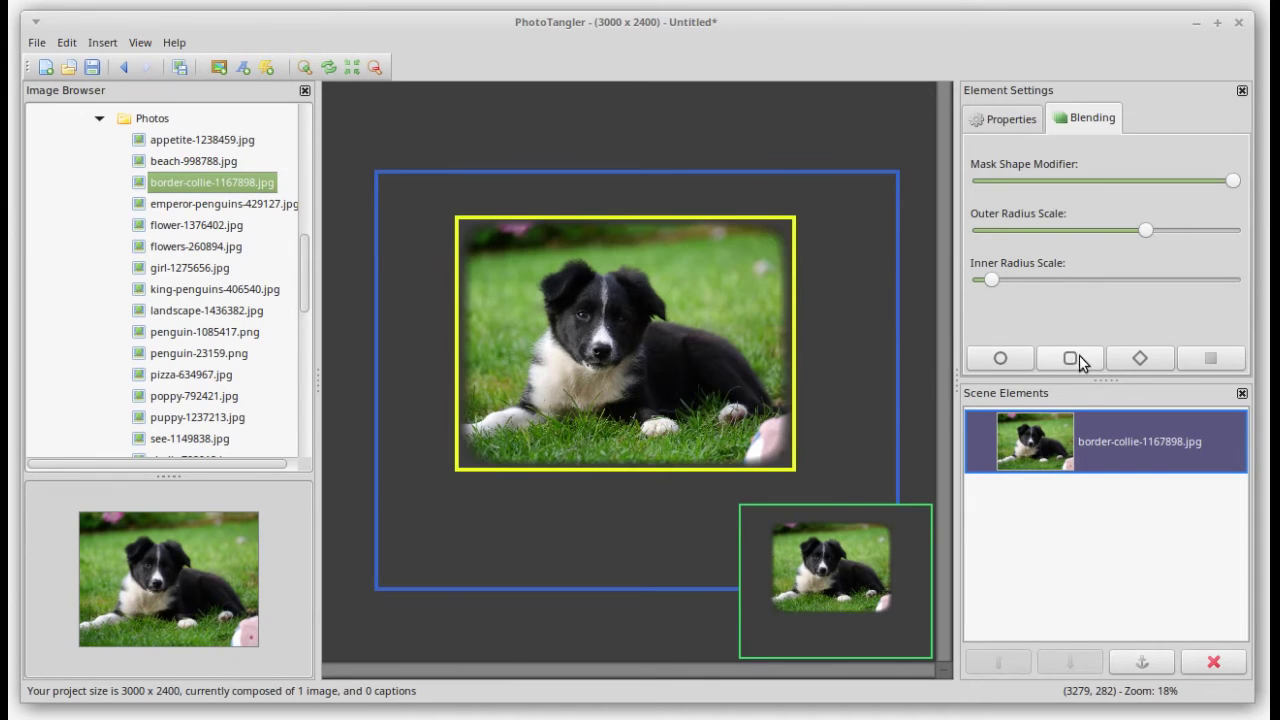
{"action": "left_click", "coordinate": [1139, 358]}
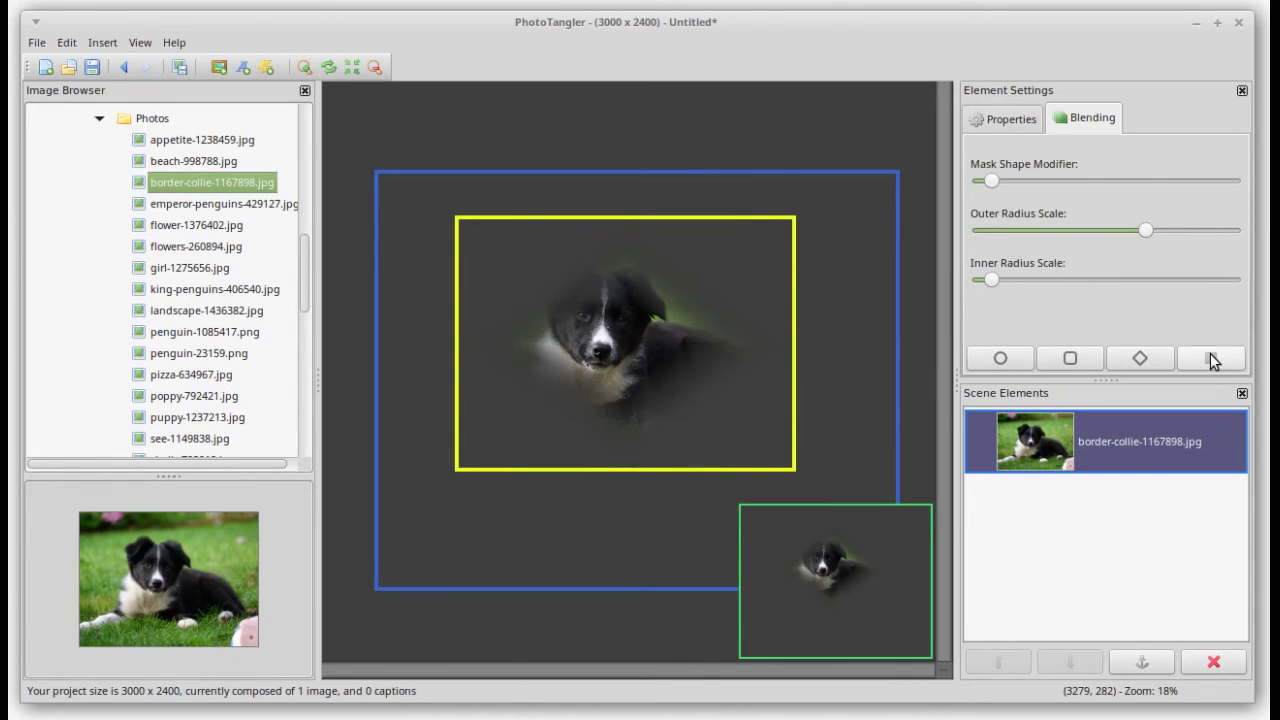
{"action": "left_click", "coordinate": [1211, 358]}
{"action": "mouse_move", "coordinate": [656, 353]}
{"action": "left_mouse_down"}
{"action": "mouse_move", "coordinate": [636, 319]}
{"action": "mouse_move", "coordinate": [654, 370]}
{"action": "mouse_move", "coordinate": [674, 362]}
{"action": "left_mouse_up"}
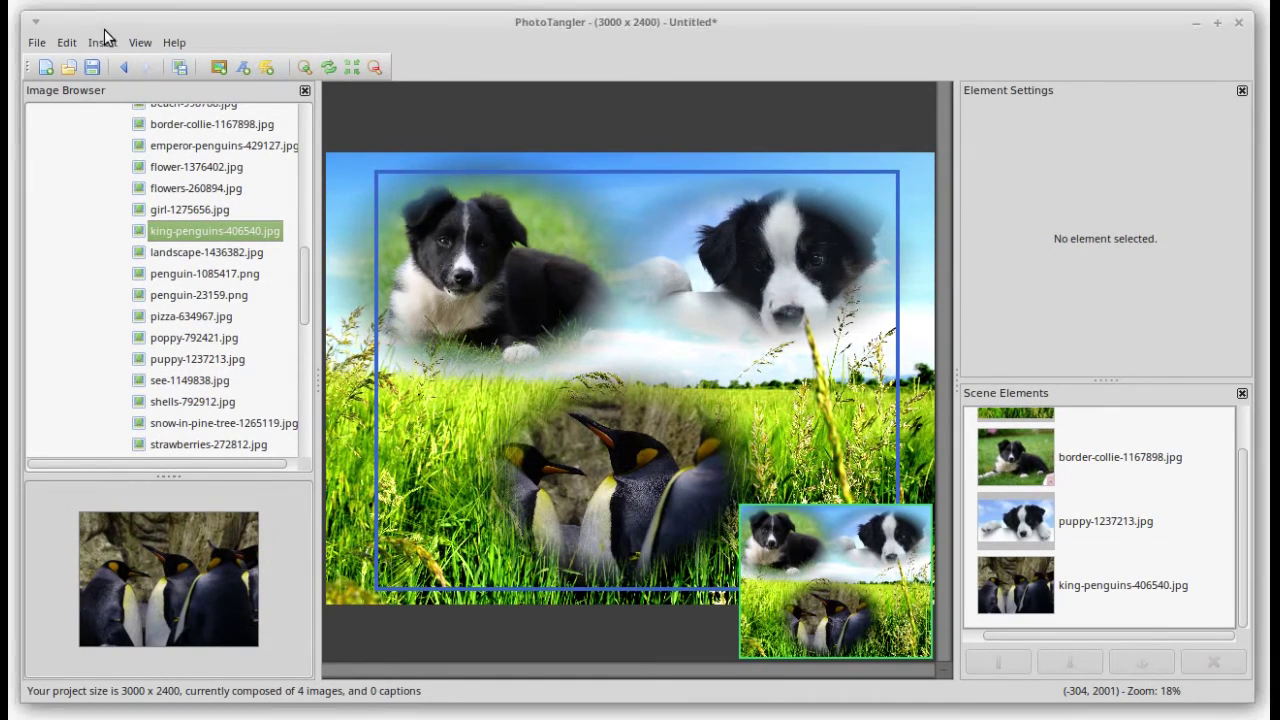
Insert a Grayscale image effect applied to the whole scene.
{"action": "left_click", "coordinate": [102, 42]}
{"action": "left_click", "coordinate": [127, 108]}
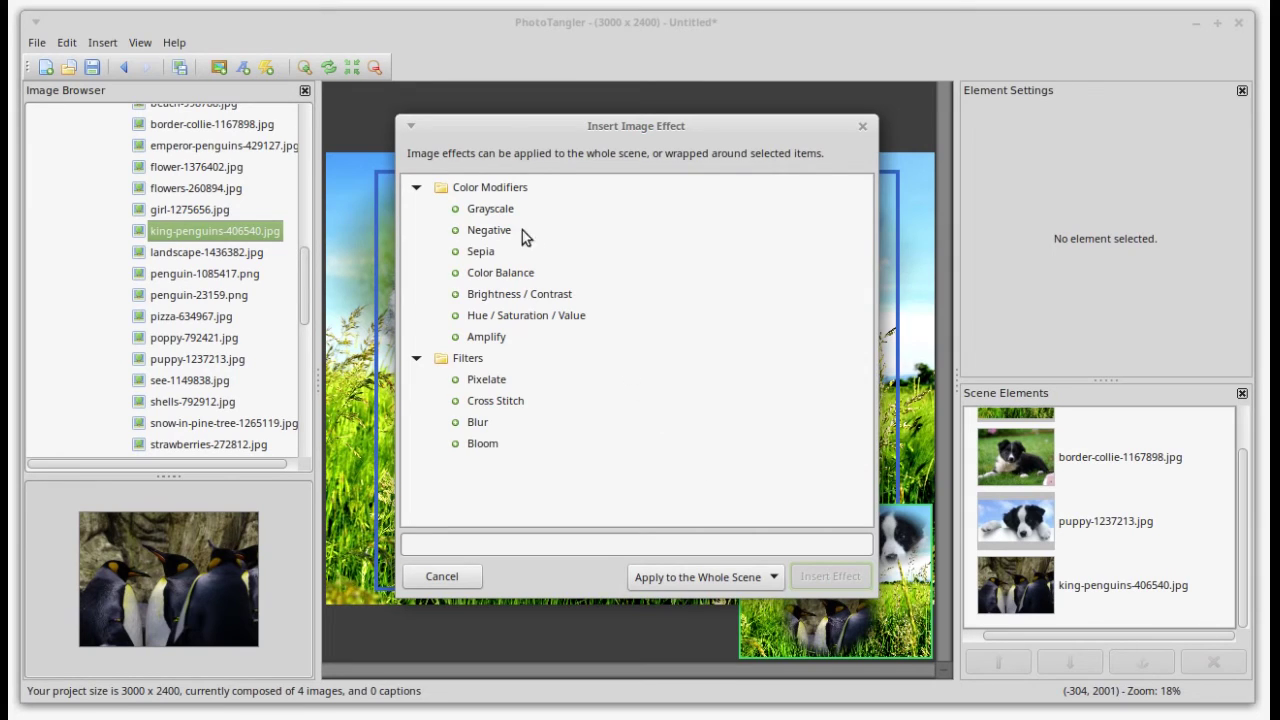
{"action": "left_click", "coordinate": [493, 210]}
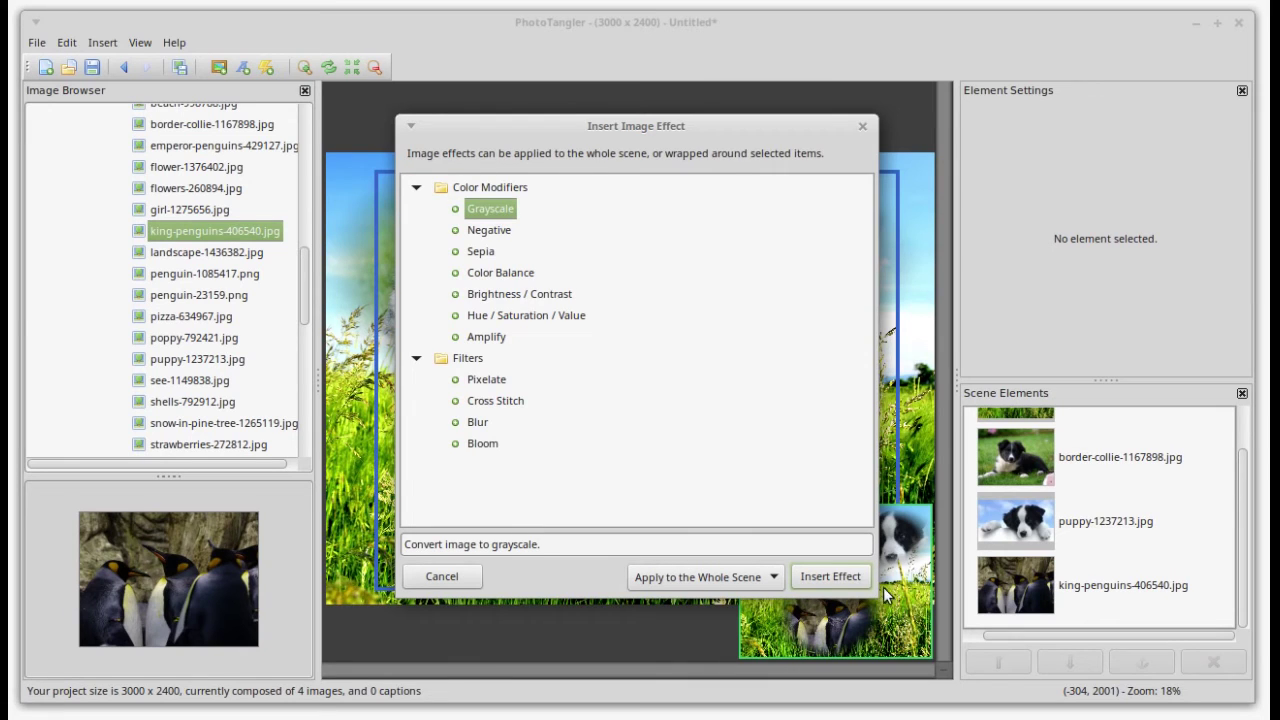
{"action": "left_click", "coordinate": [845, 576]}
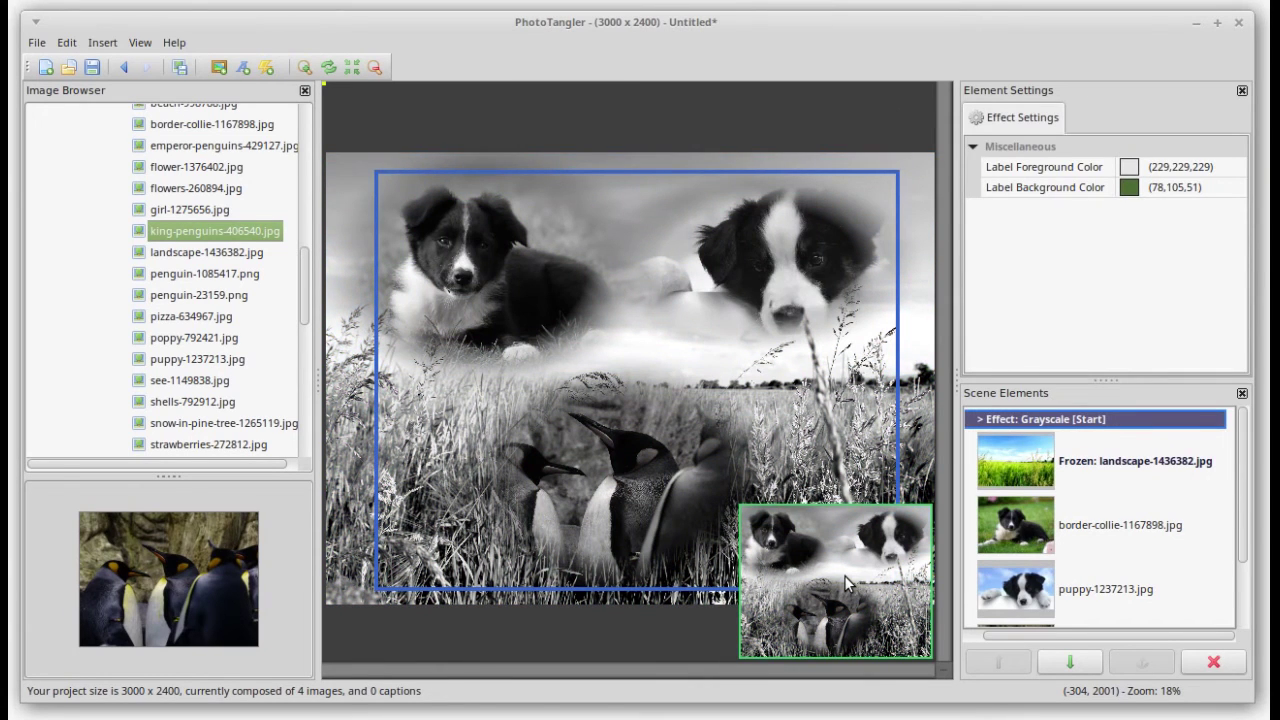
Move the end marker of the Grayscale effect directly after the frozen landscape image in the scene element order.
{"action": "left_click_drag", "start_coordinate": [1245, 457], "coordinate": [1243, 543]}
{"action": "left_click", "coordinate": [1138, 604]}
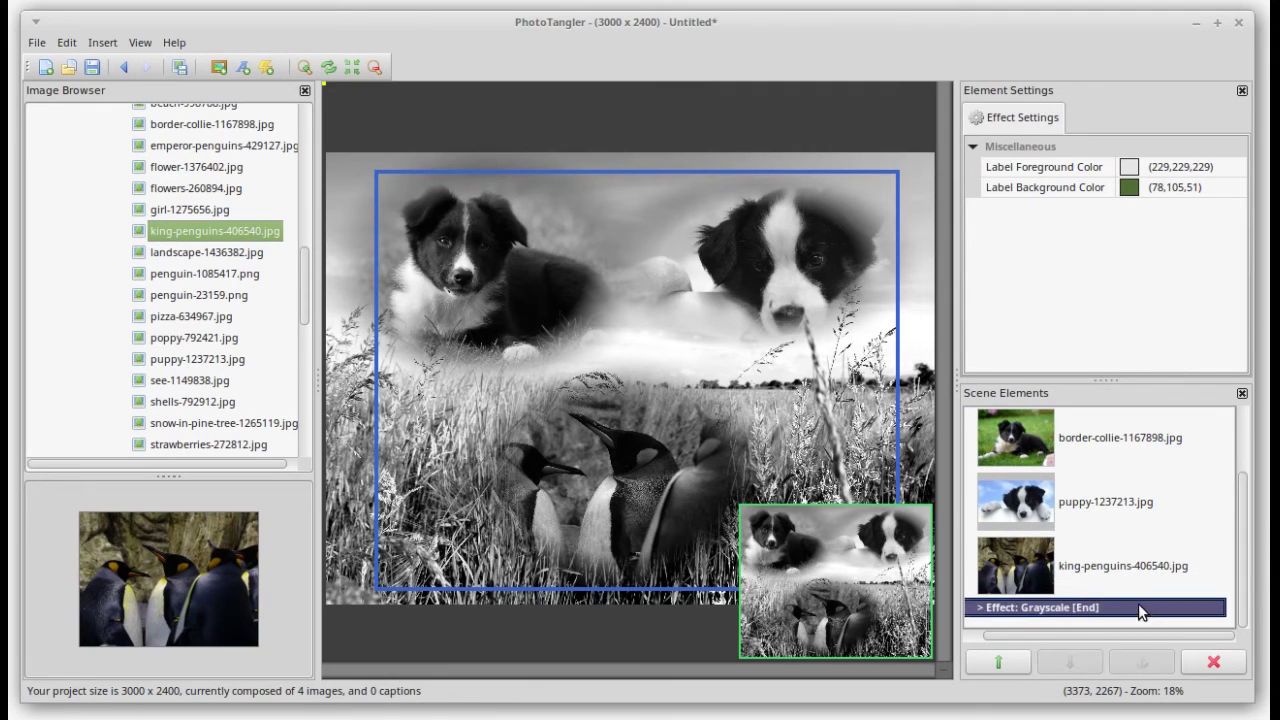
{"action": "left_click_drag", "start_coordinate": [1138, 603], "coordinate": [1120, 462]}
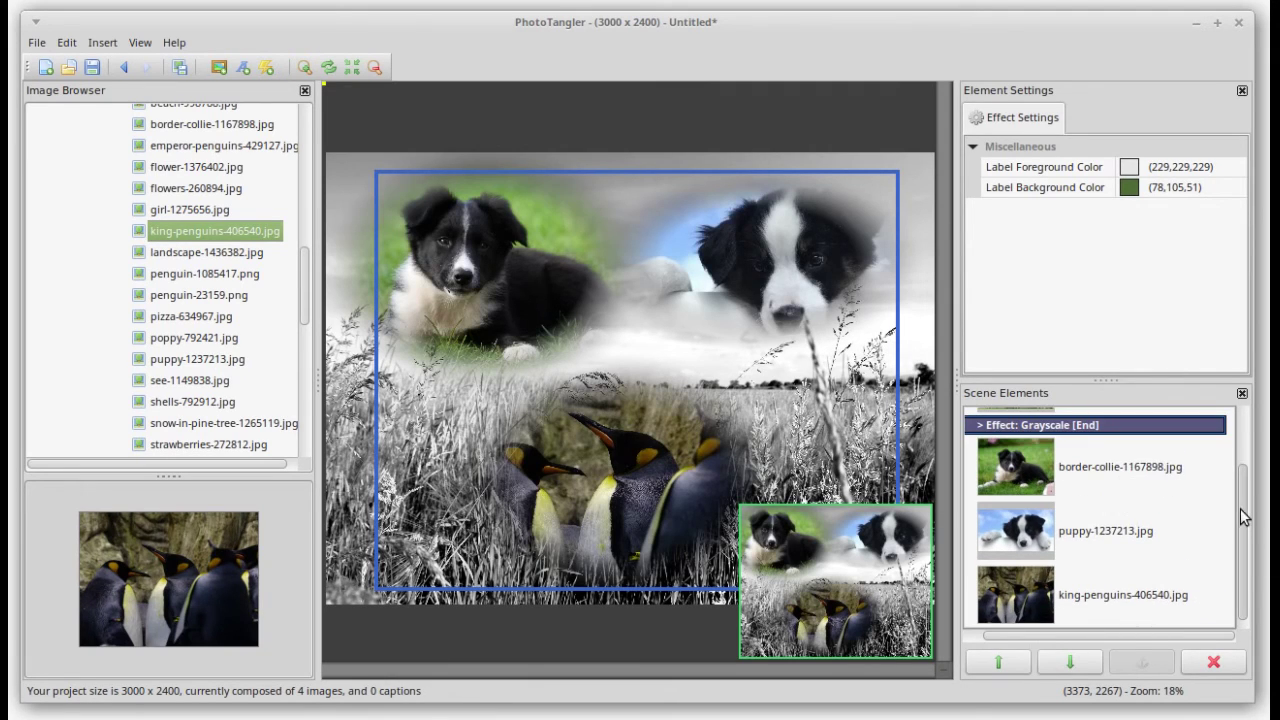
Wrap the Grayscale effect around only the border collie image by repositioning its end and start markers in the scene order.
{"action": "left_click_drag", "start_coordinate": [1243, 516], "coordinate": [1243, 450]}
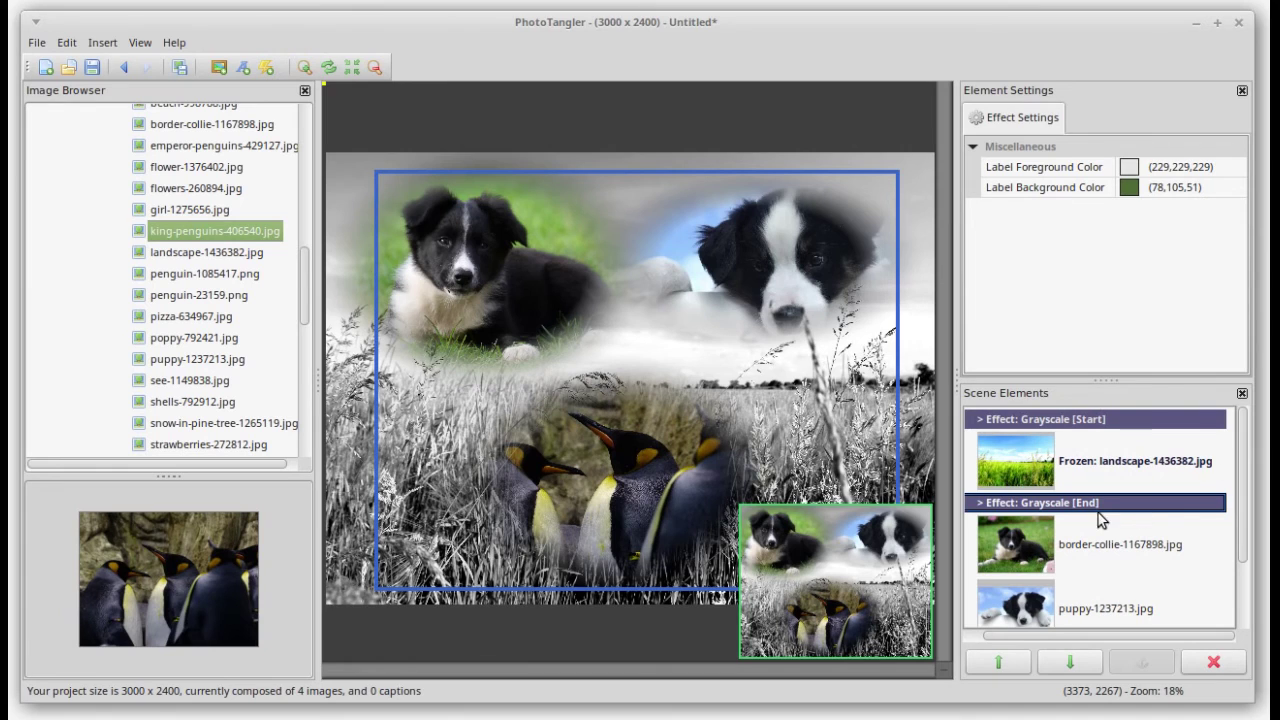
{"action": "left_click_drag", "start_coordinate": [1100, 506], "coordinate": [1094, 570]}
{"action": "left_click", "coordinate": [1092, 420]}
{"action": "left_click_drag", "start_coordinate": [1092, 420], "coordinate": [1085, 496]}
Wrap the Grayscale effect around only the puppy image by moving its end marker after it and its start marker before it.
{"action": "left_click_drag", "start_coordinate": [1241, 495], "coordinate": [1245, 562]}
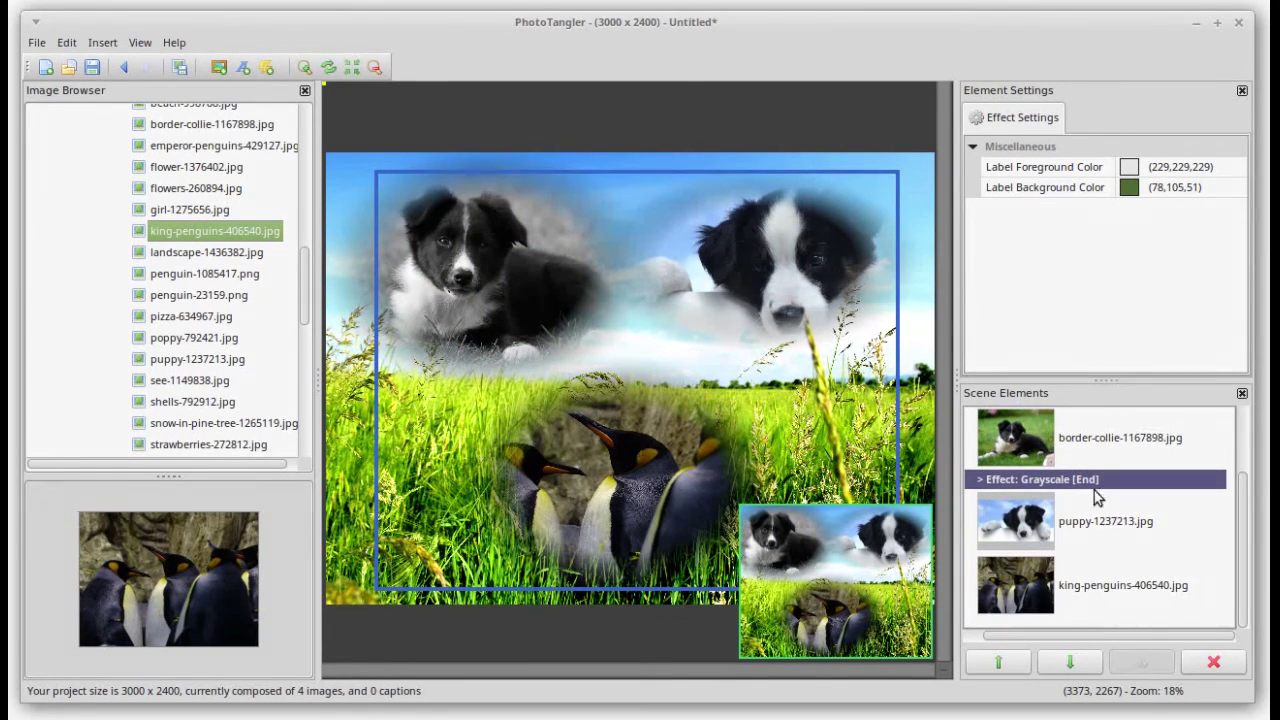
{"action": "left_click_drag", "start_coordinate": [1092, 484], "coordinate": [1095, 545]}
{"action": "left_click_drag", "start_coordinate": [1247, 556], "coordinate": [1243, 509]}
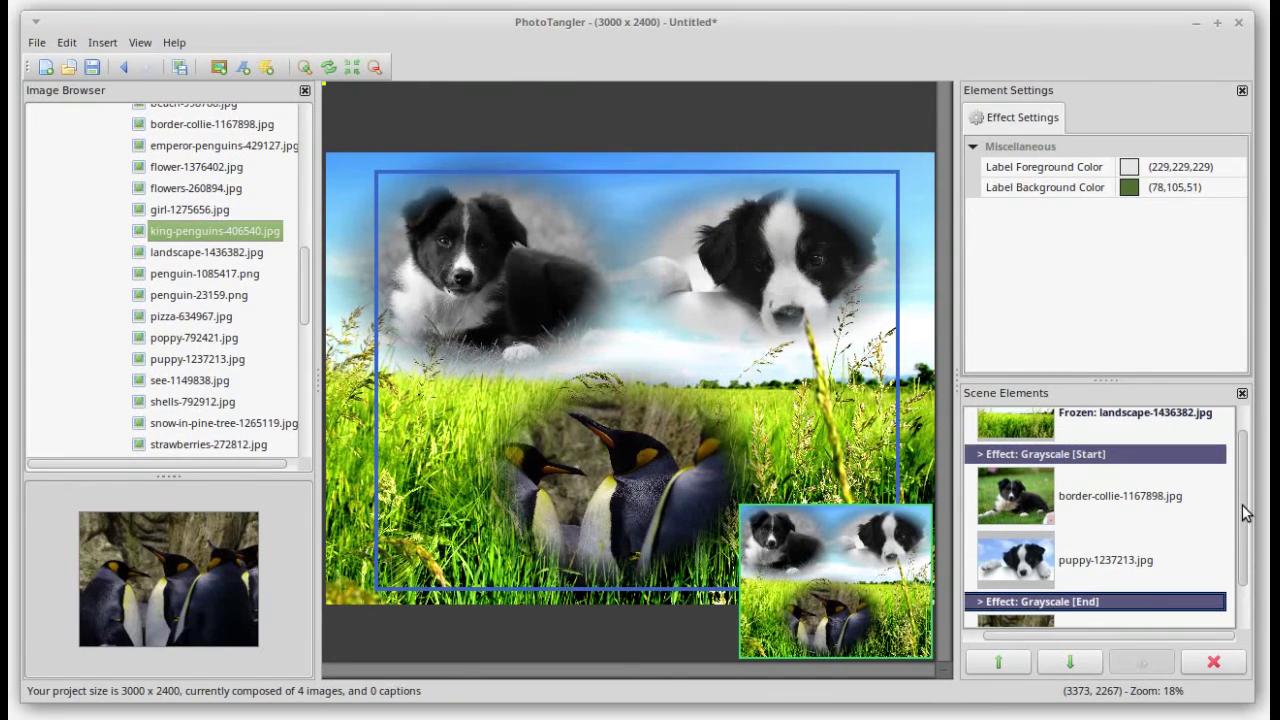
{"action": "left_click_drag", "start_coordinate": [1092, 450], "coordinate": [1094, 517]}
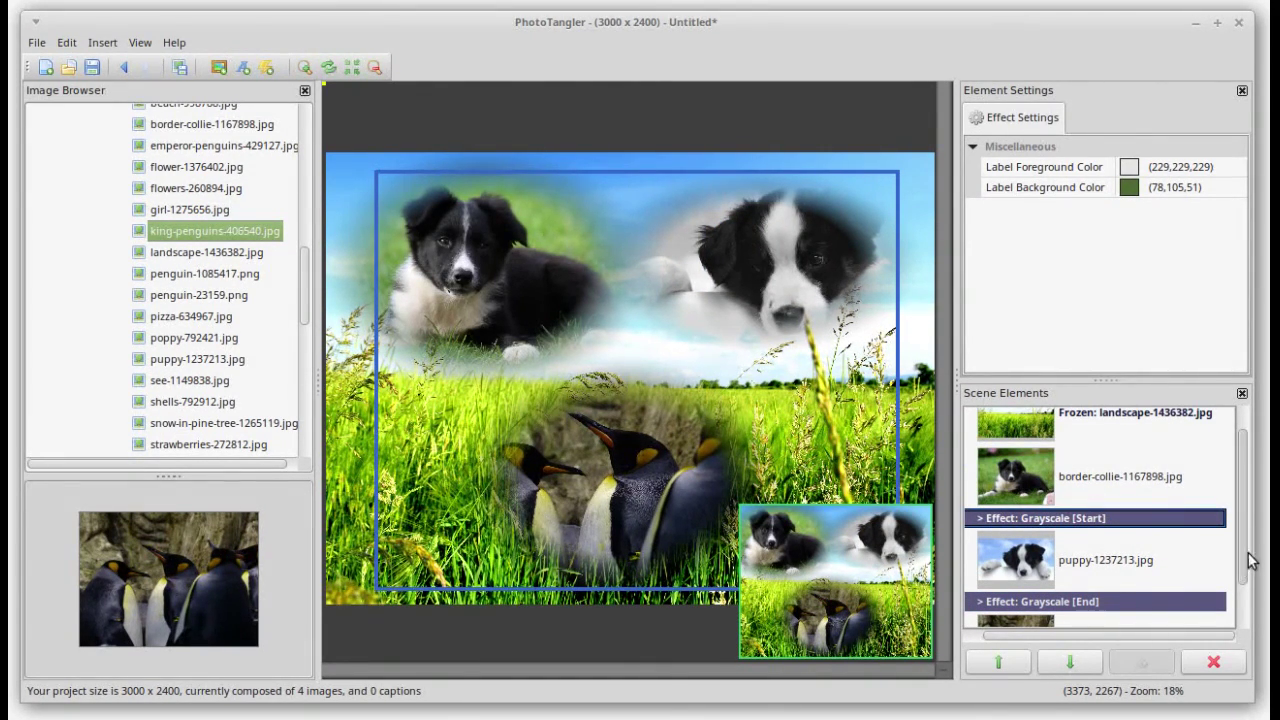
{"action": "scroll", "coordinate": [1248, 510], "scroll_direction": "up", "scroll_amount": 1}
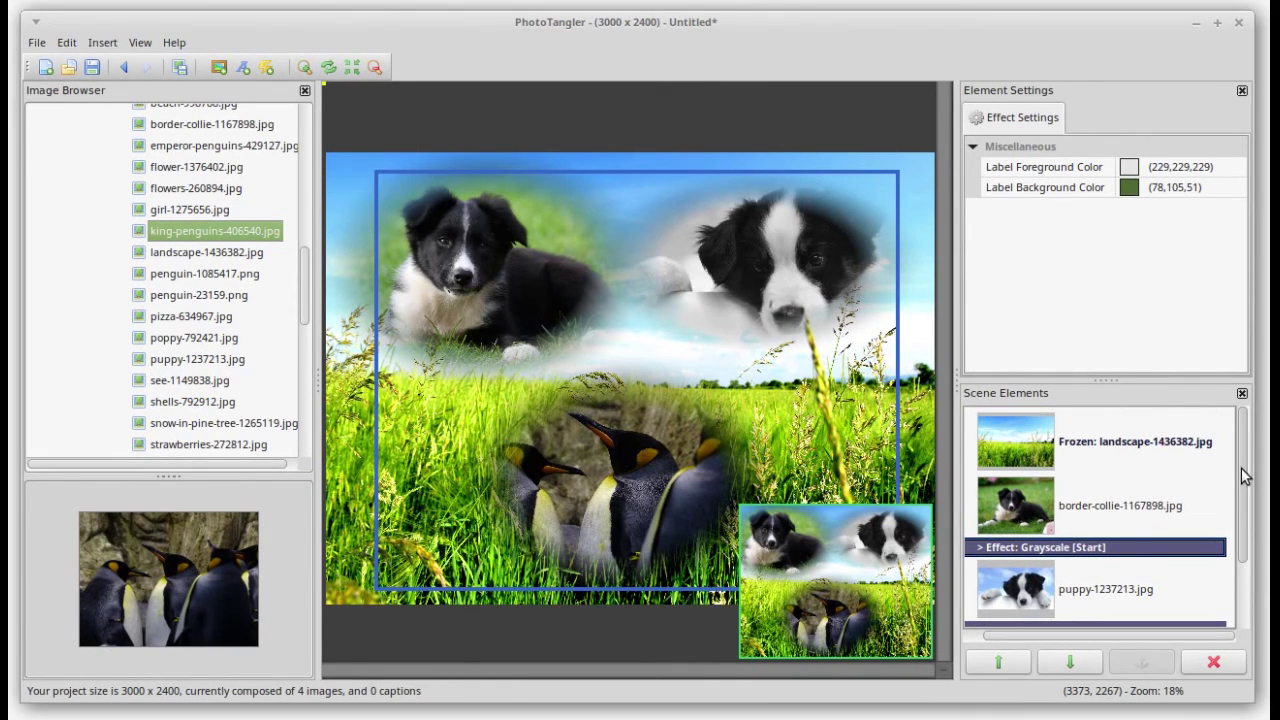
Insert a Sepia image effect applied to the whole scene.
{"action": "left_click", "coordinate": [98, 44]}
{"action": "left_click", "coordinate": [151, 112]}
{"action": "left_click", "coordinate": [480, 251]}
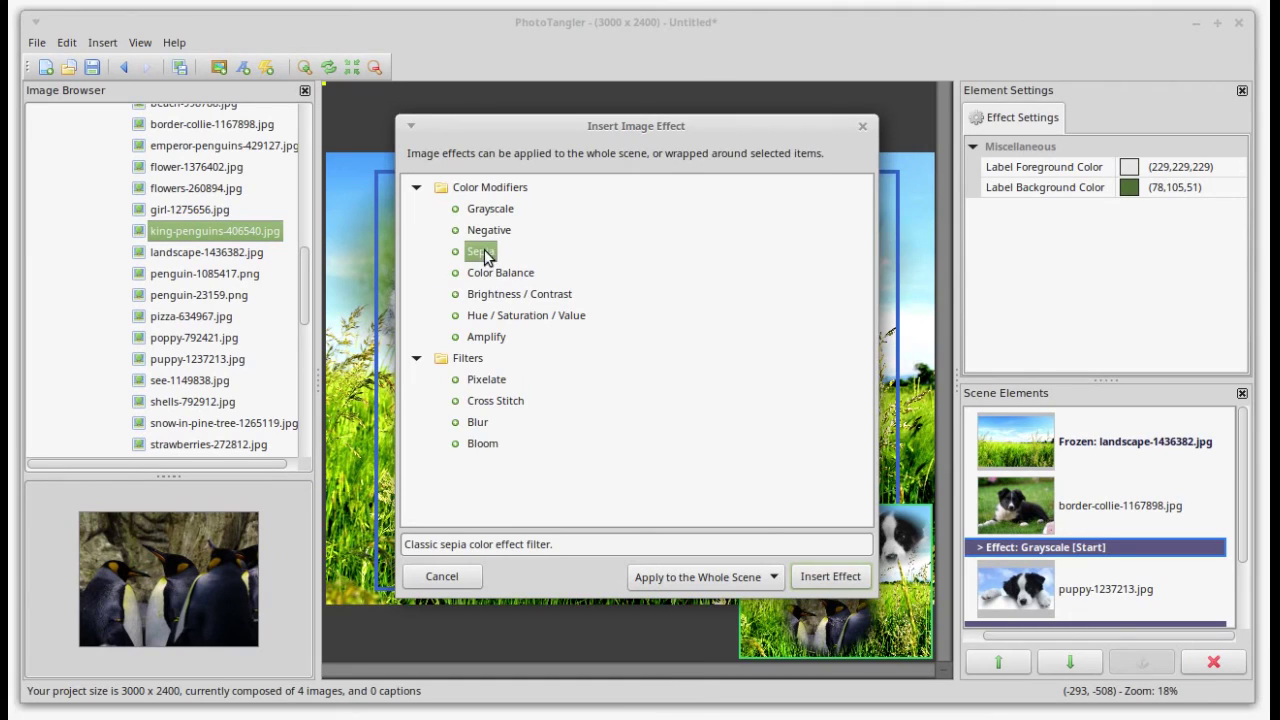
{"action": "left_click", "coordinate": [812, 576]}
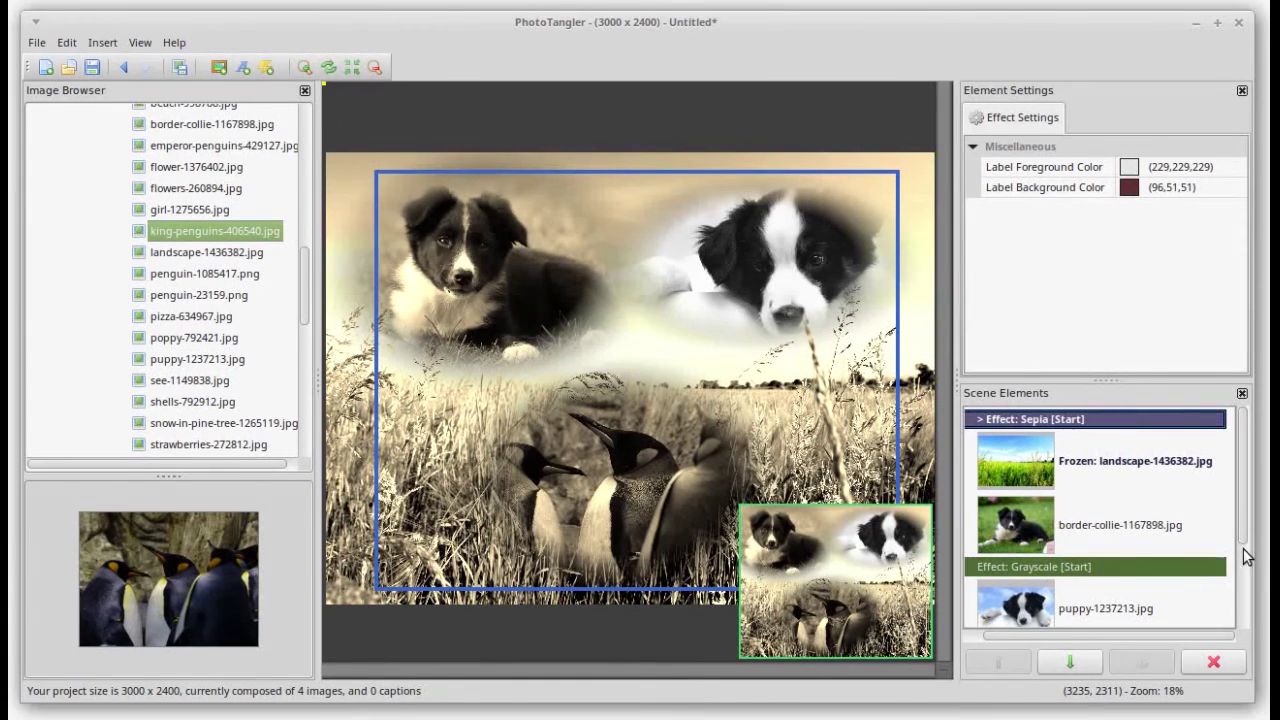
{"action": "left_click_drag", "start_coordinate": [1243, 484], "coordinate": [1241, 548]}
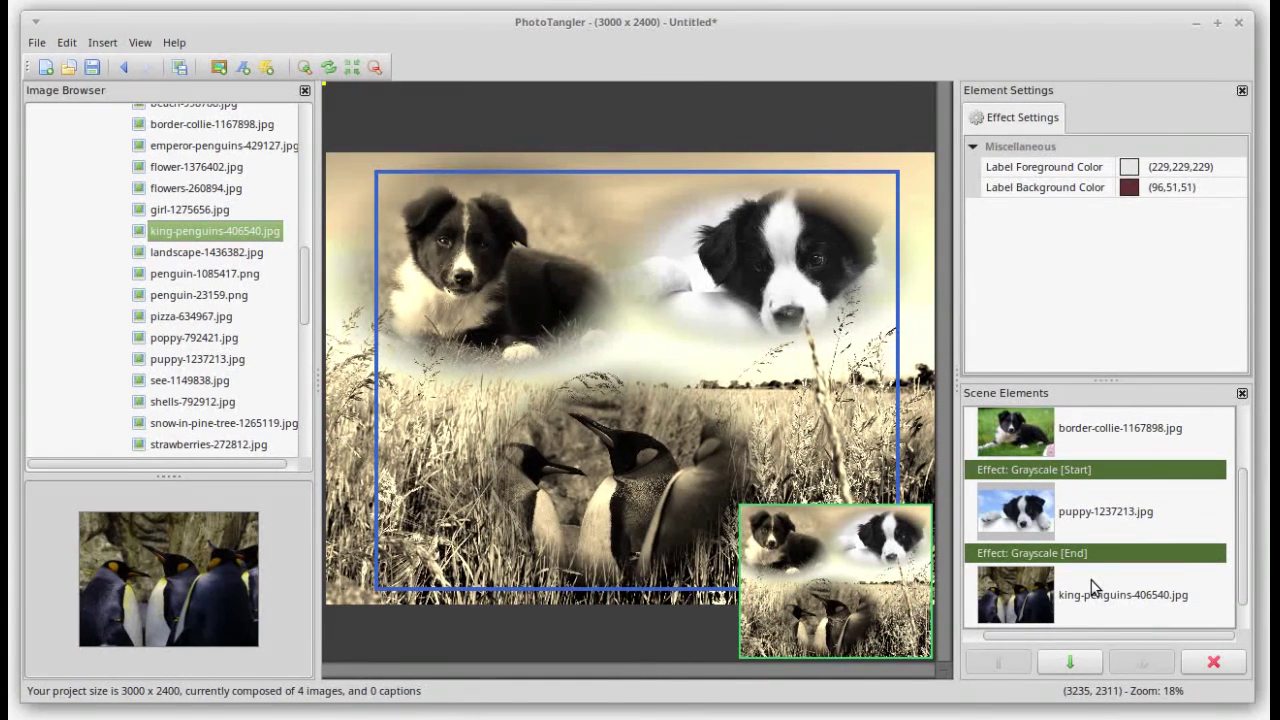
Insert a Negative image effect applied only to the king penguins image.
{"action": "right_click", "coordinate": [574, 445]}
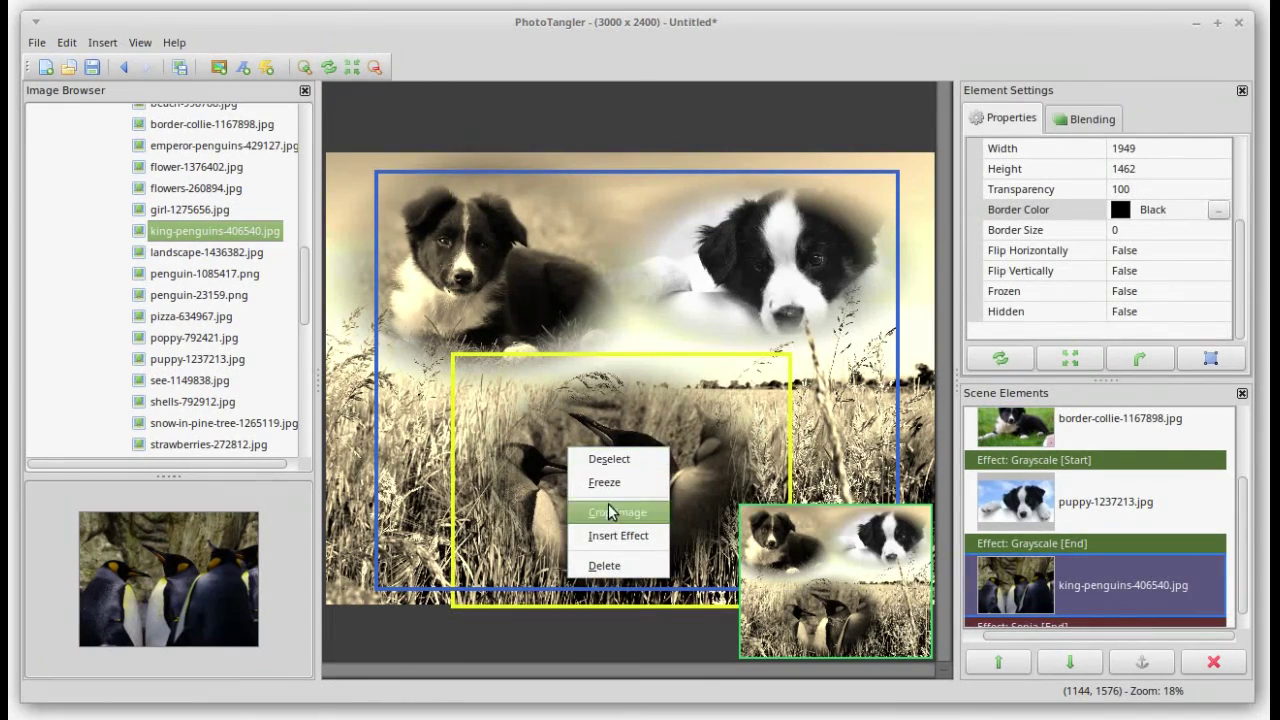
{"action": "left_click", "coordinate": [618, 535]}
{"action": "left_click", "coordinate": [490, 230]}
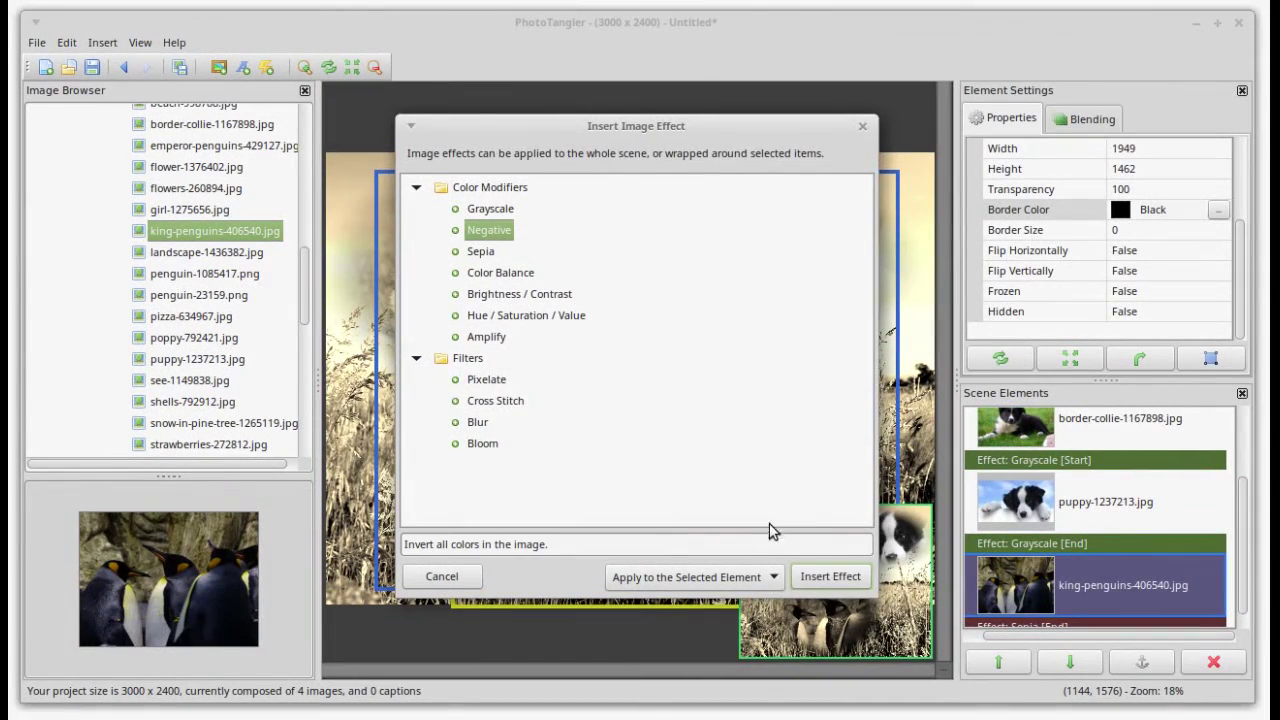
{"action": "left_click", "coordinate": [820, 576]}
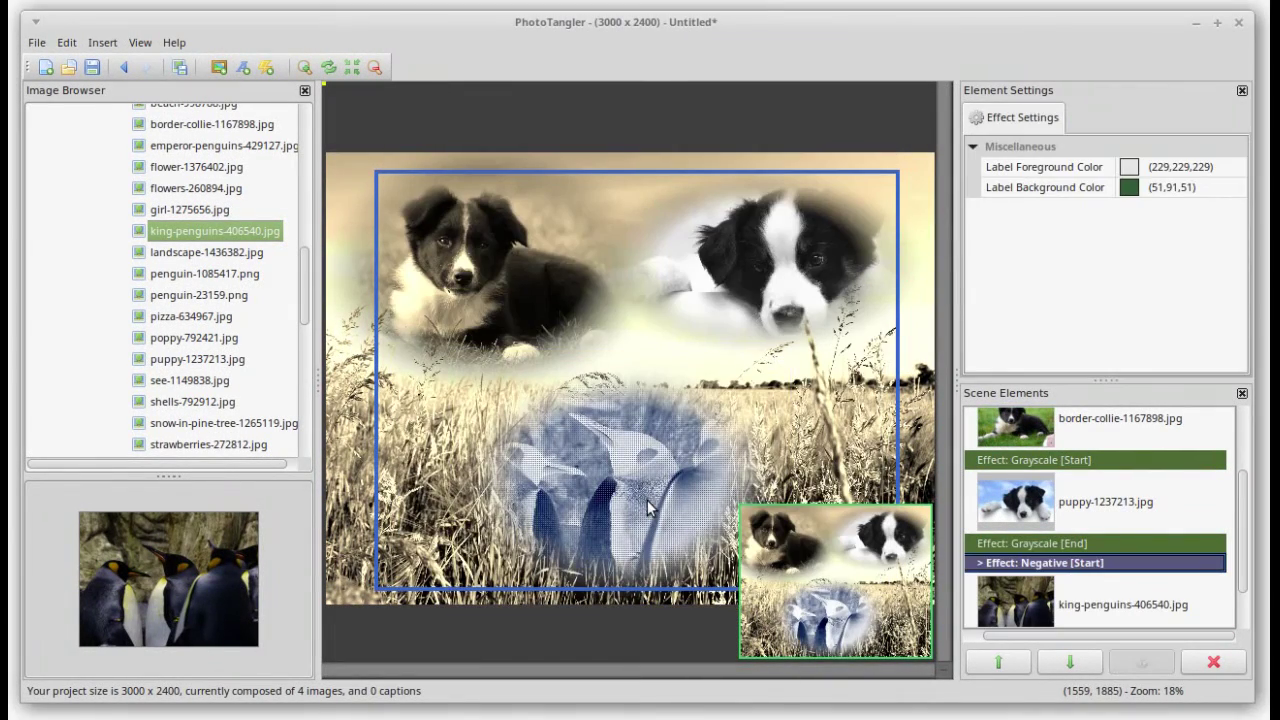